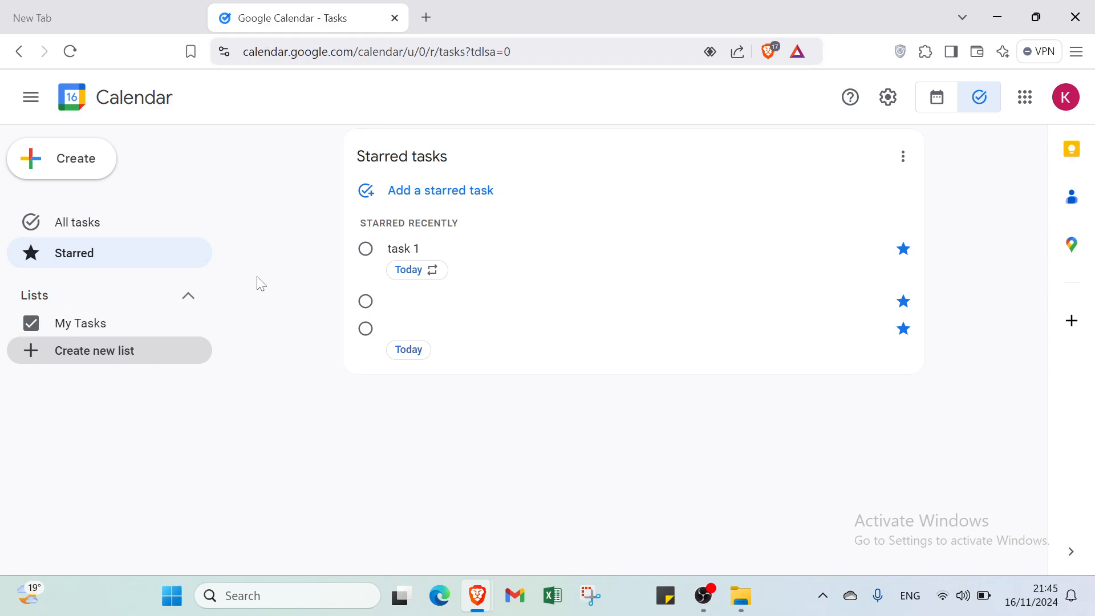
click(1034, 110)
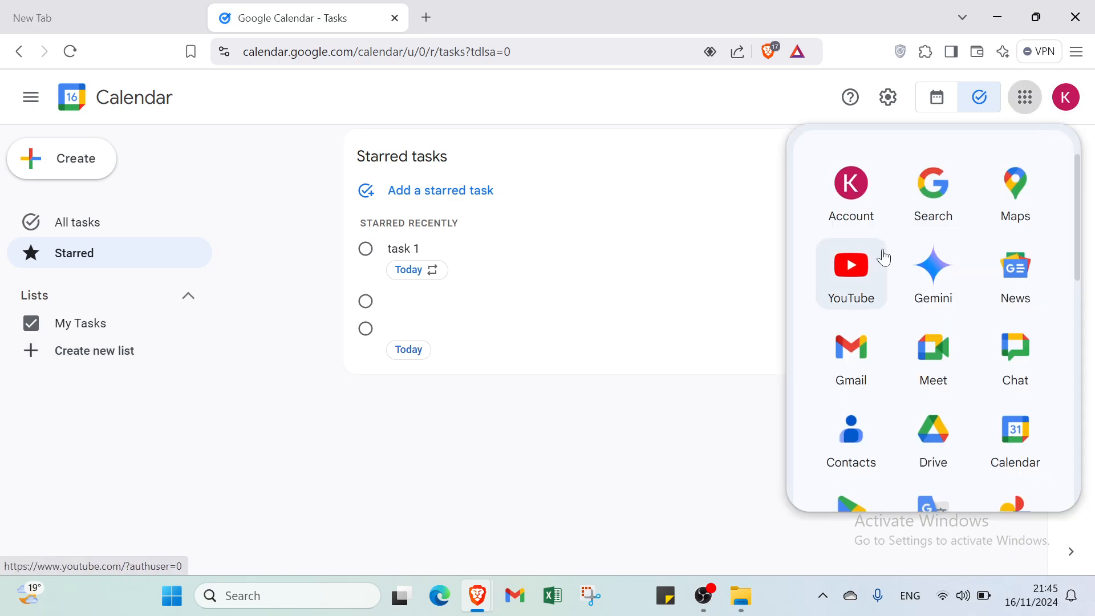
scroll(883, 257, down, 5)
scroll(883, 257, down, 5)
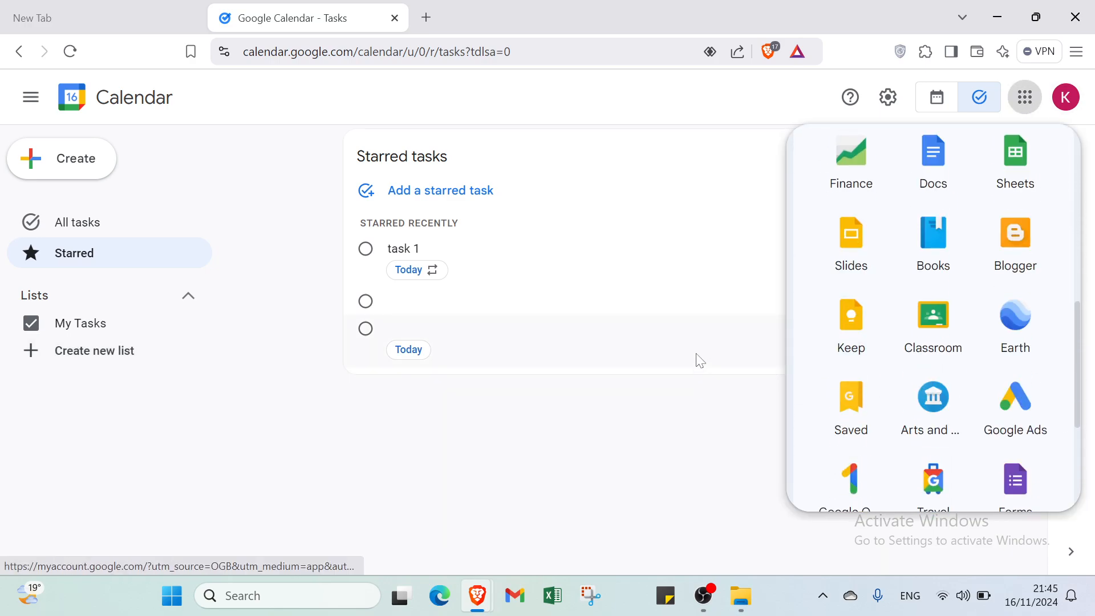
click(565, 506)
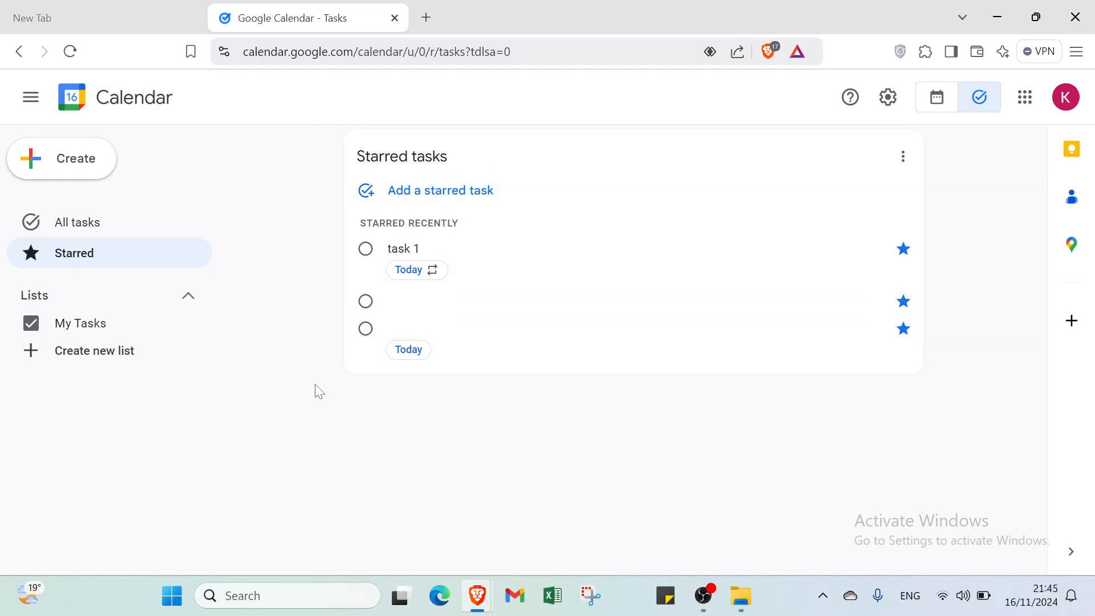
- Search the web for "google tasks" in the empty tab, open the Google Tasks result, and close the old Calendar tab
click(142, 9)
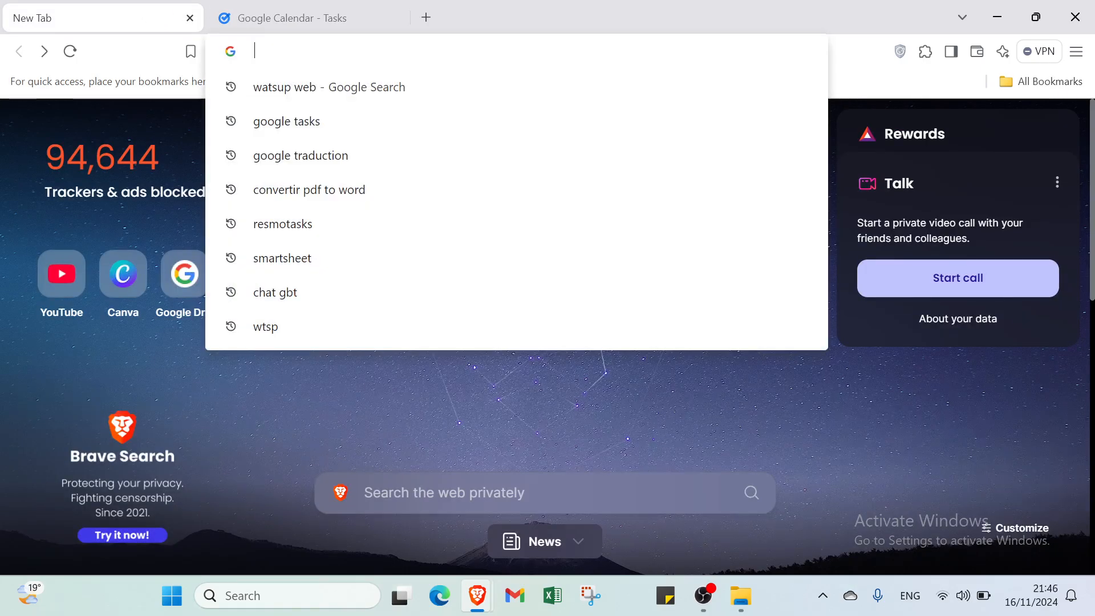
text(google task)
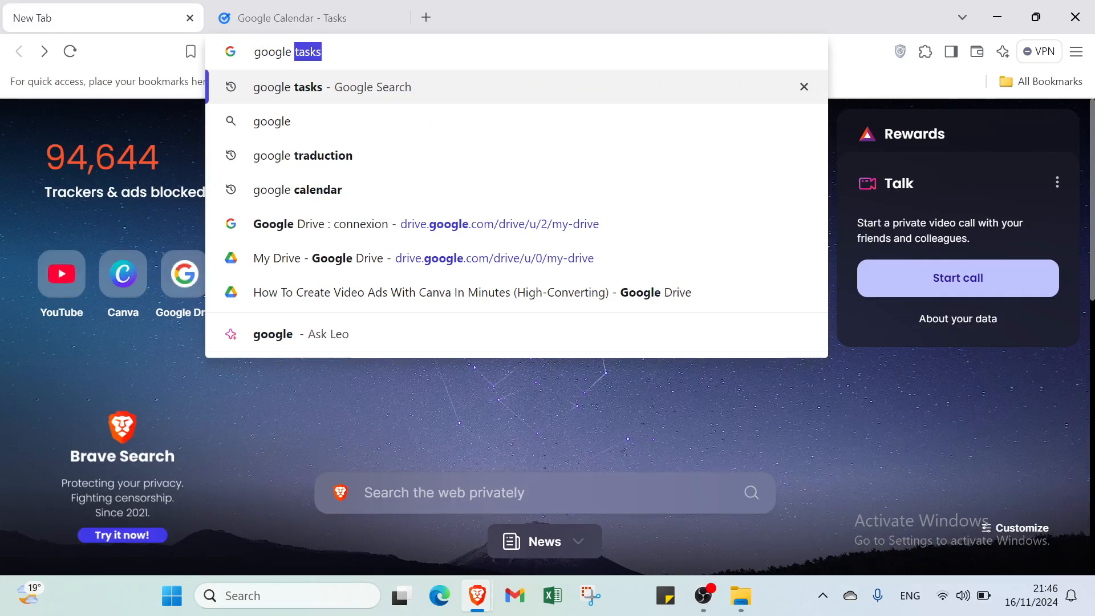
text(s)
key(Return)
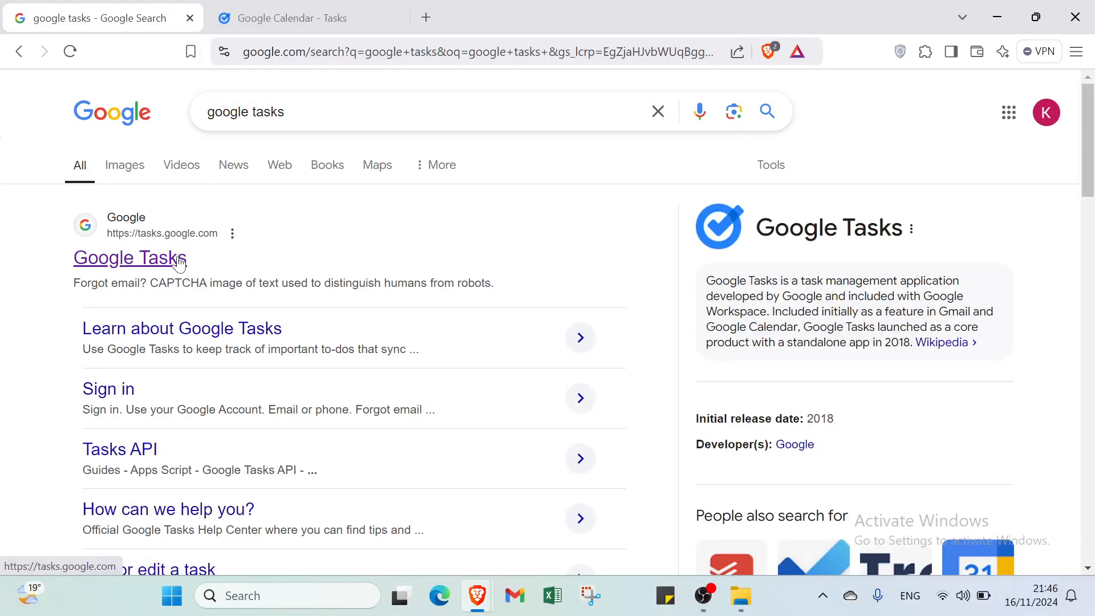
click(178, 260)
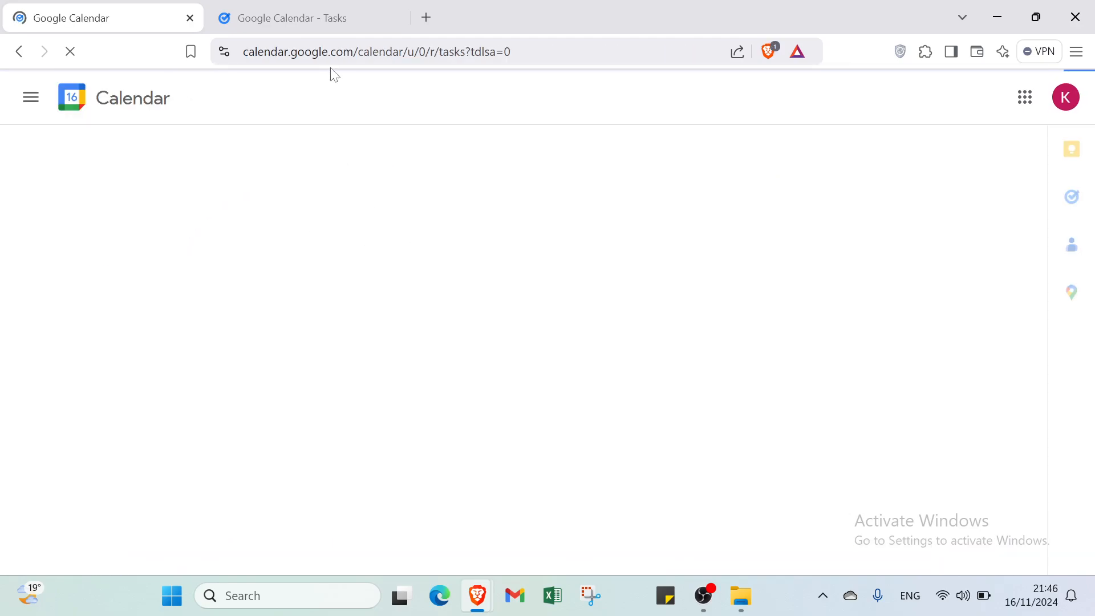
click(394, 18)
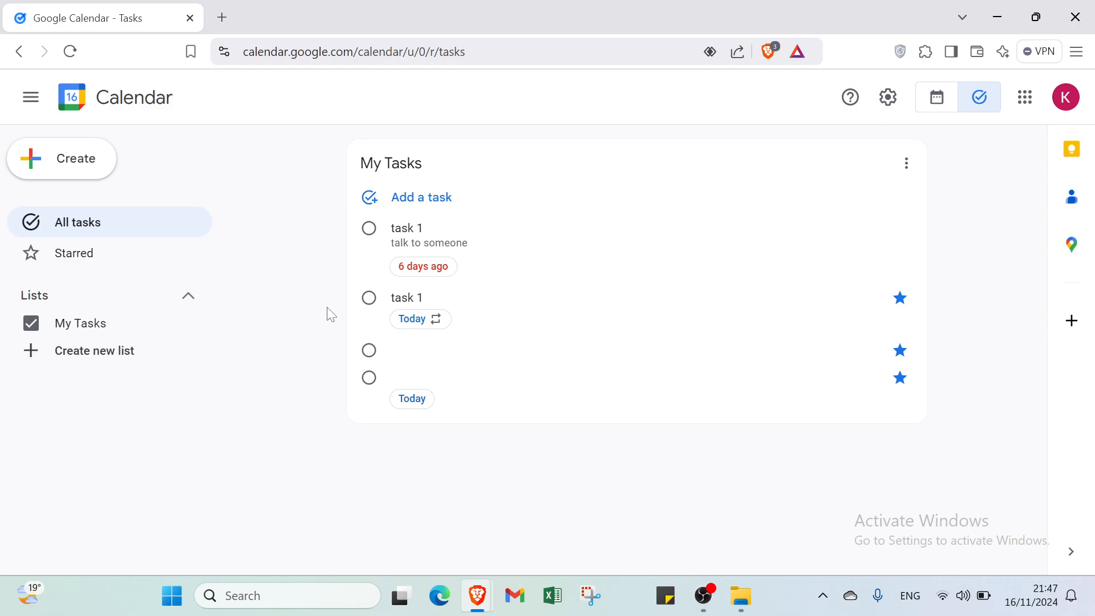
- Create a new task titled "asking for advices" and mark it as all day
click(98, 173)
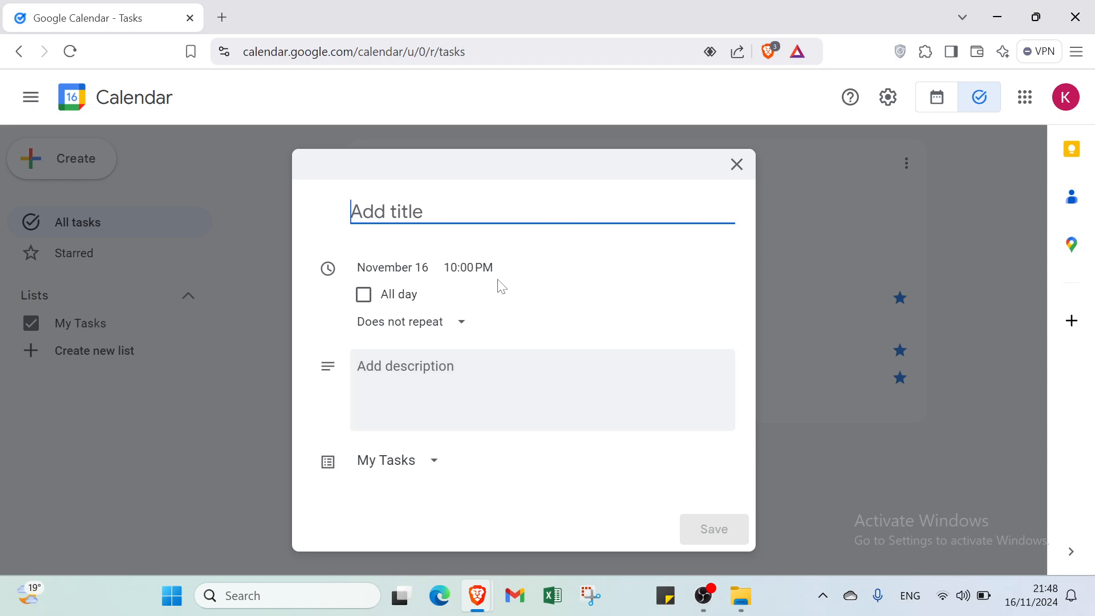
text(a)
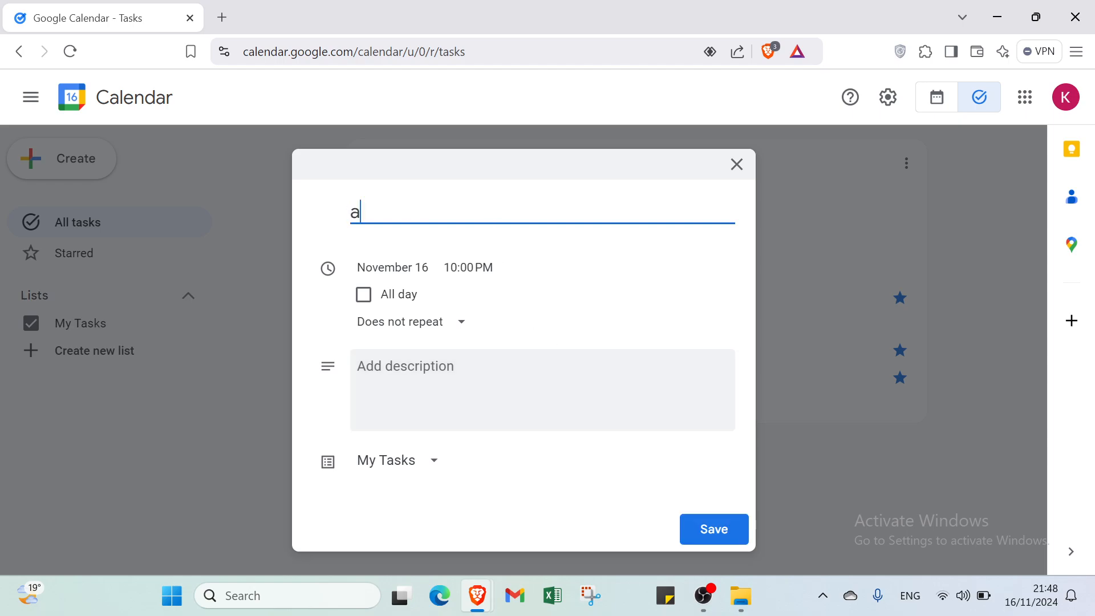
text(sking advic)
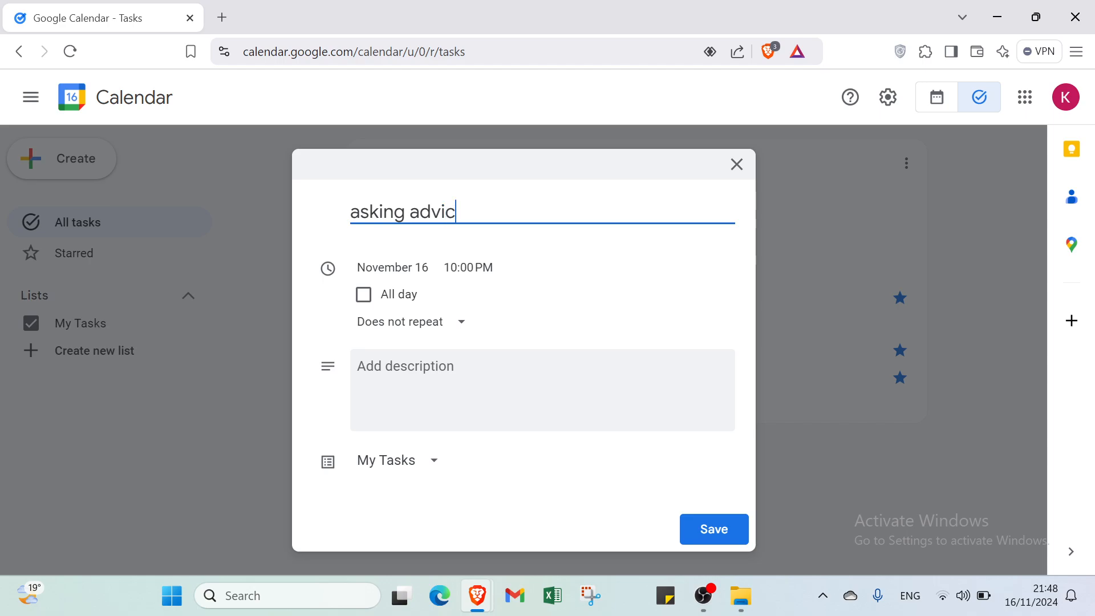
key(BackSpace)
key(BackSpace)
key(BackSpace)
key(BackSpace)
text(for adv)
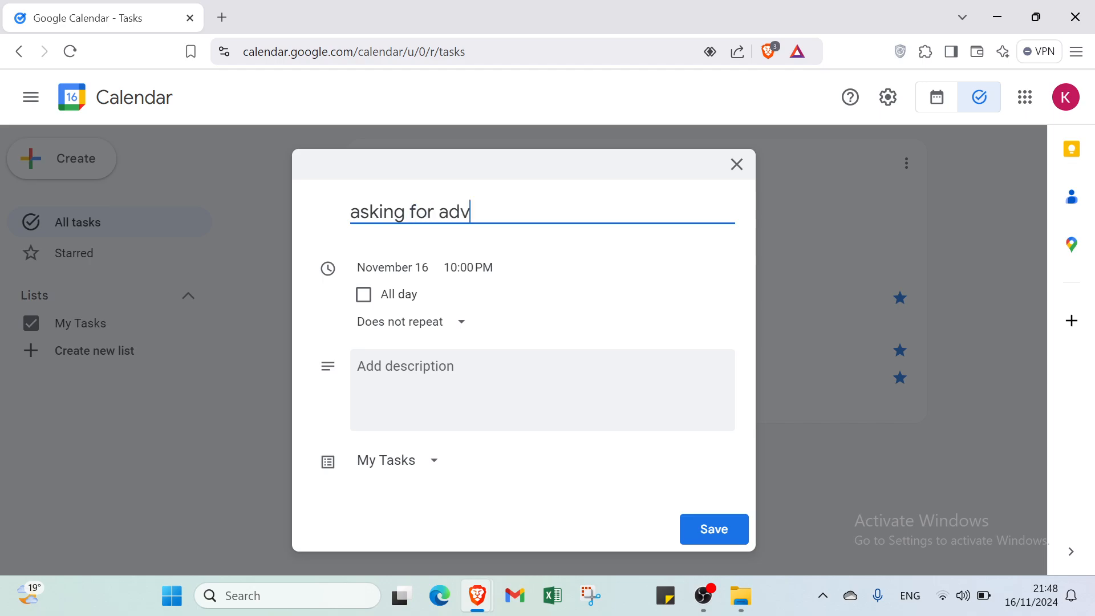
text(ices)
click(365, 296)
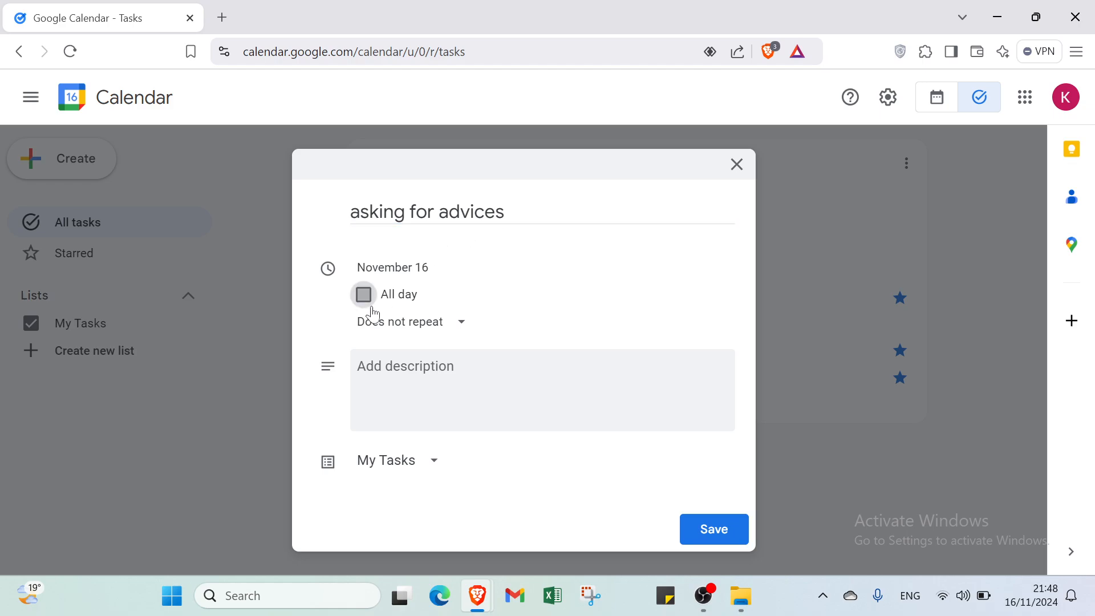
- Choose a custom repeat for the task and set its interval to every 23 days
click(378, 336)
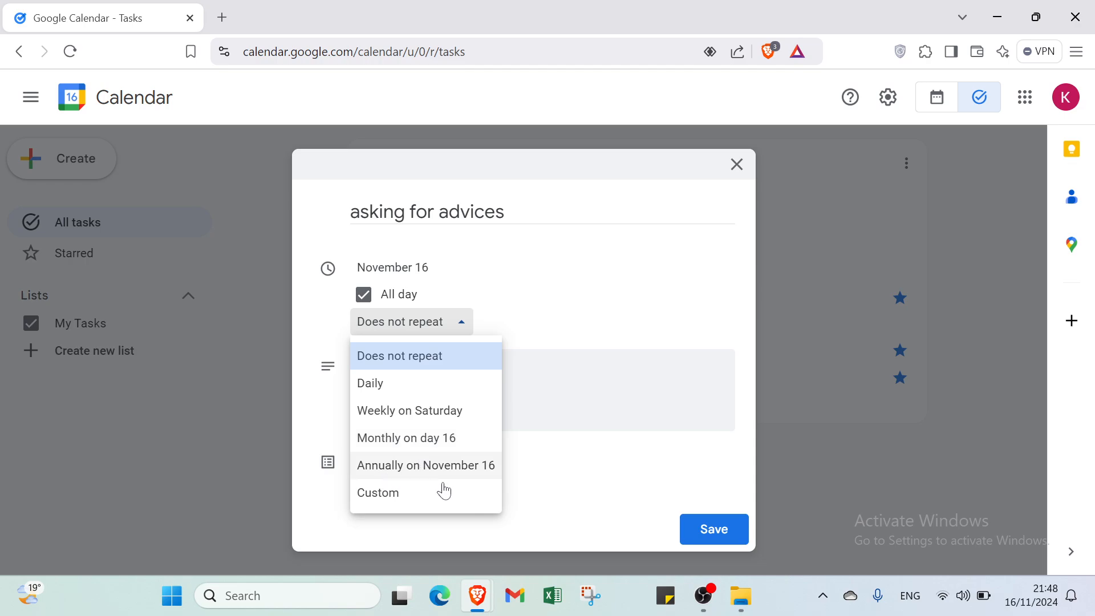
click(377, 494)
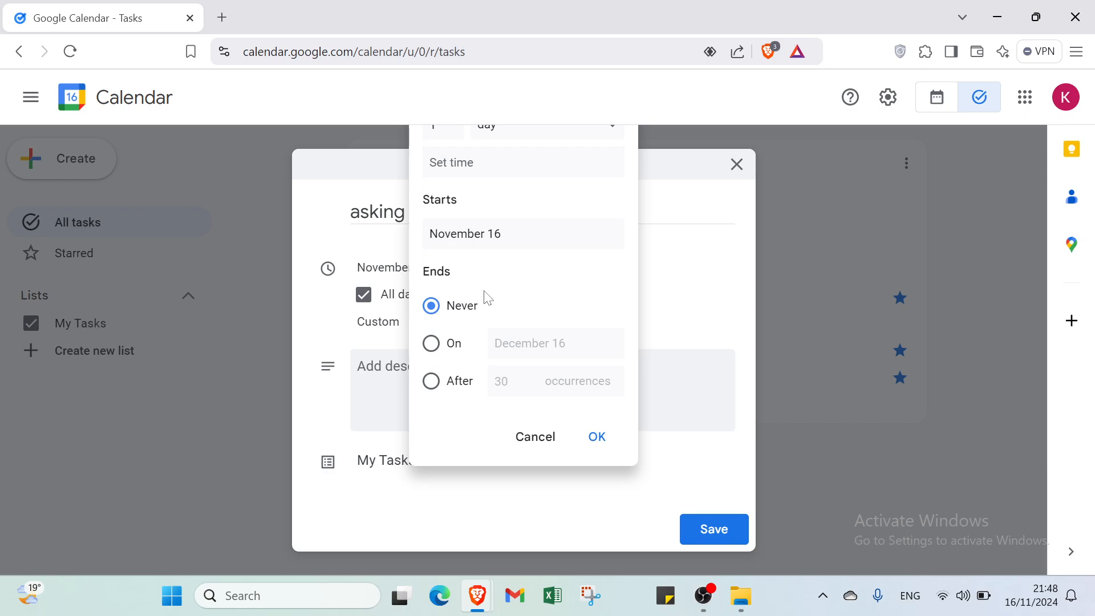
click(544, 134)
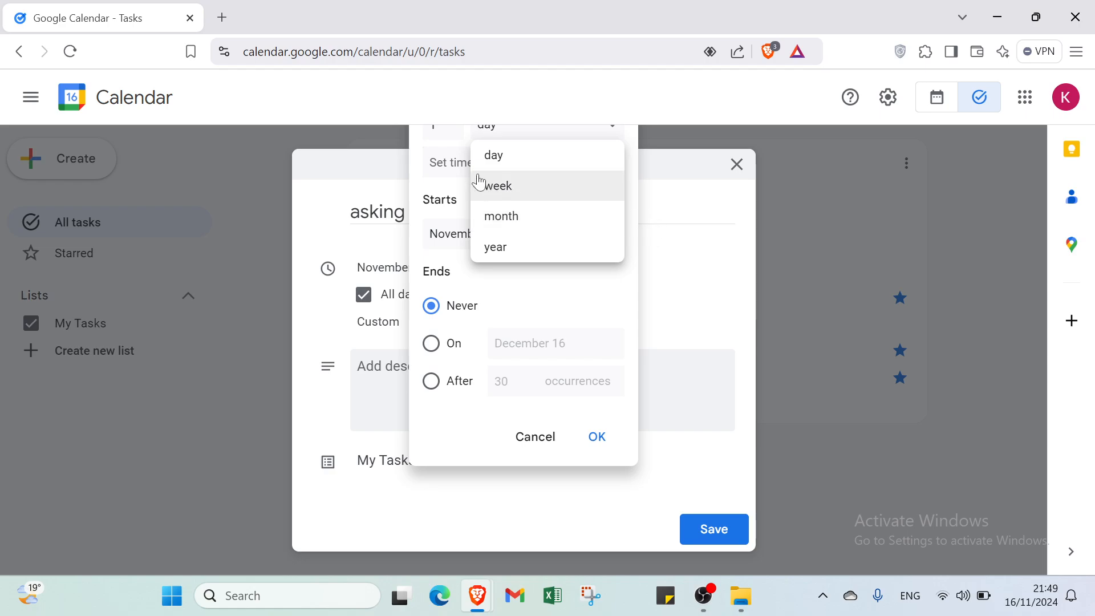
click(450, 135)
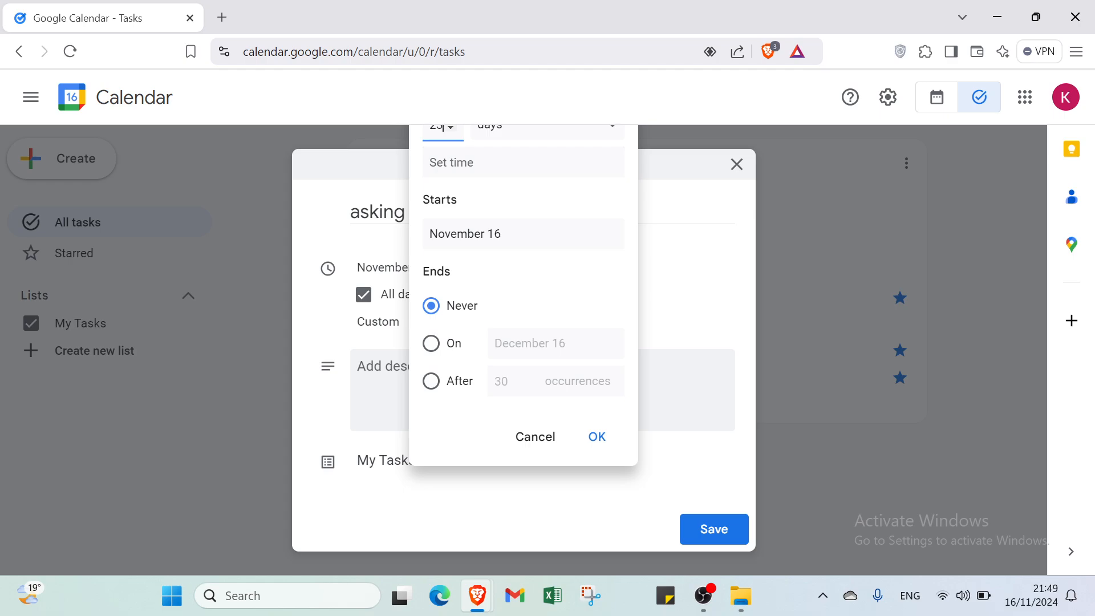
click(496, 134)
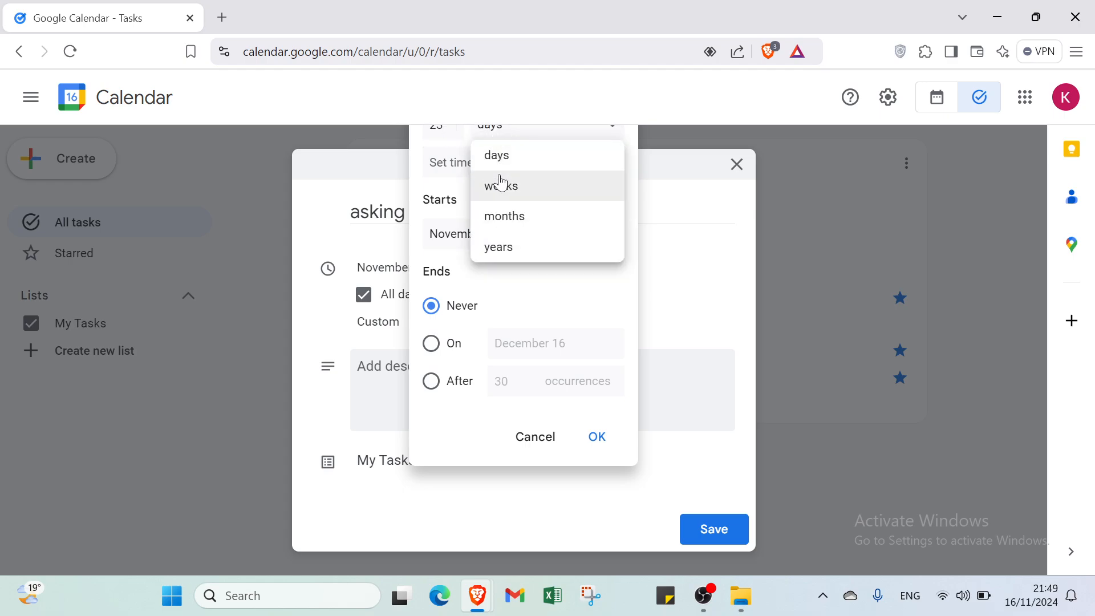
click(484, 303)
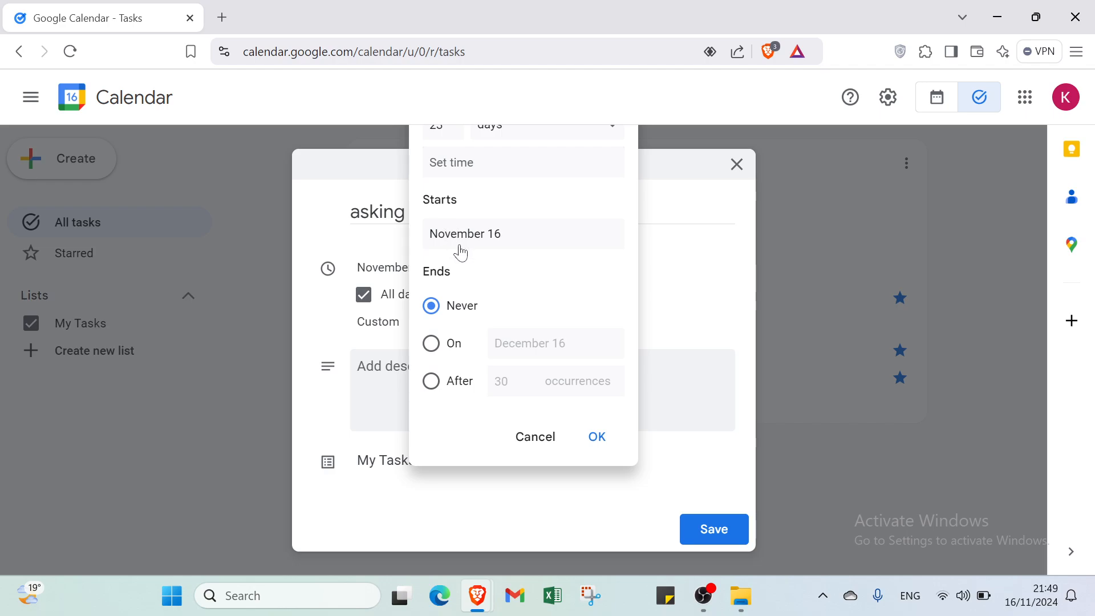
- Set the custom repeat's start date to December 2, 2024
click(462, 251)
click(653, 250)
click(485, 251)
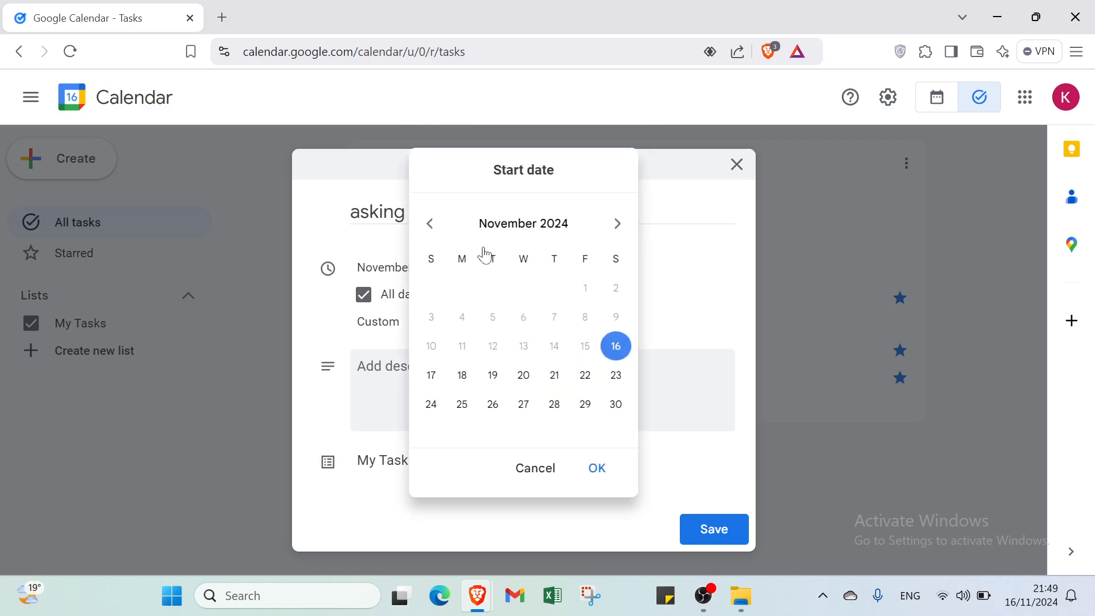
click(617, 224)
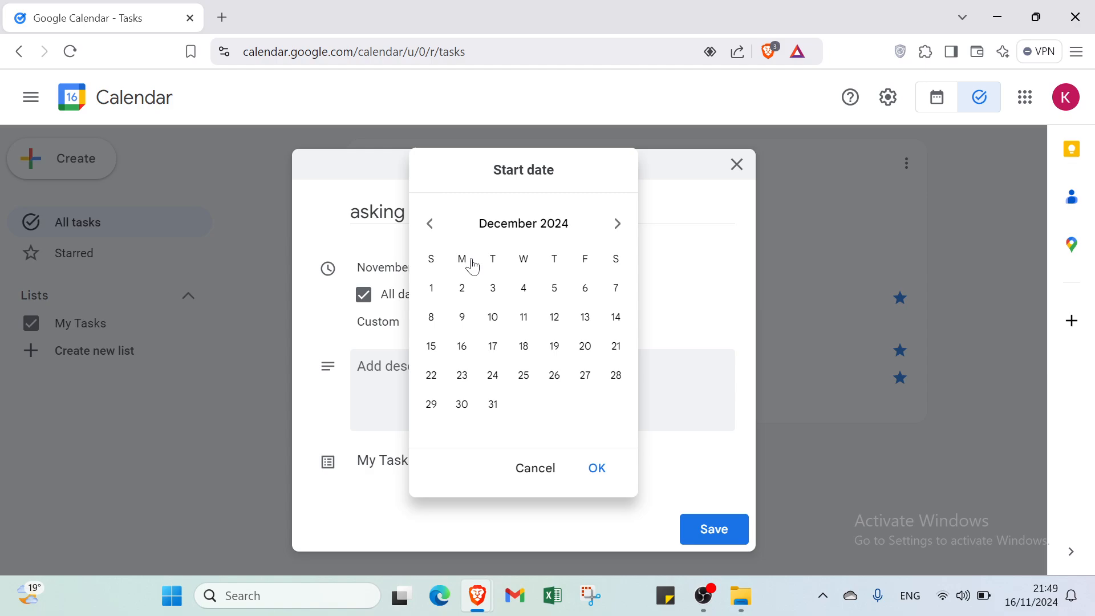
click(463, 289)
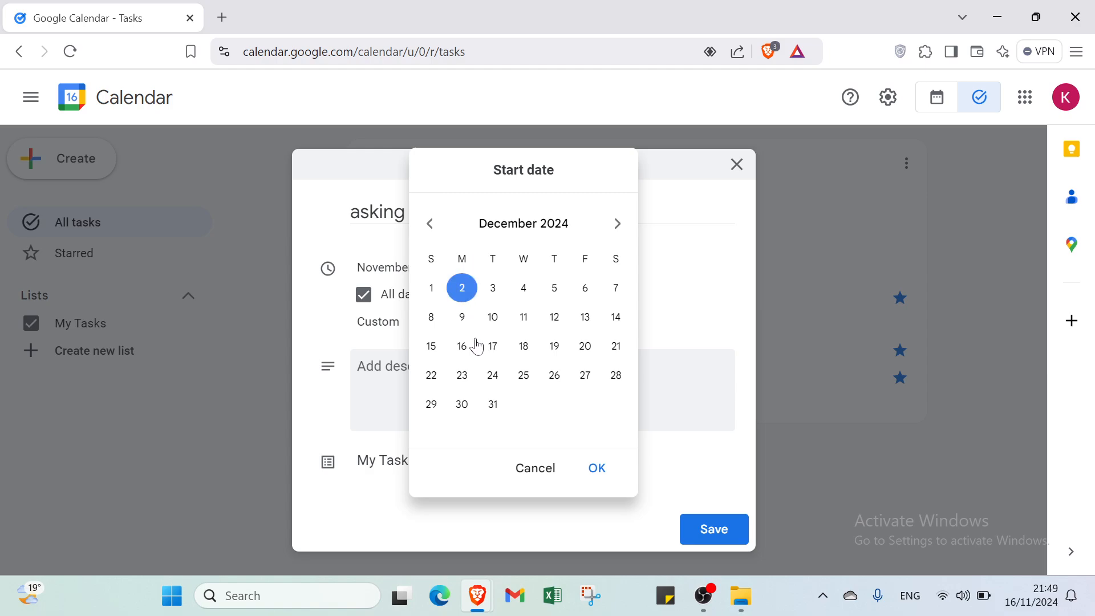
click(595, 467)
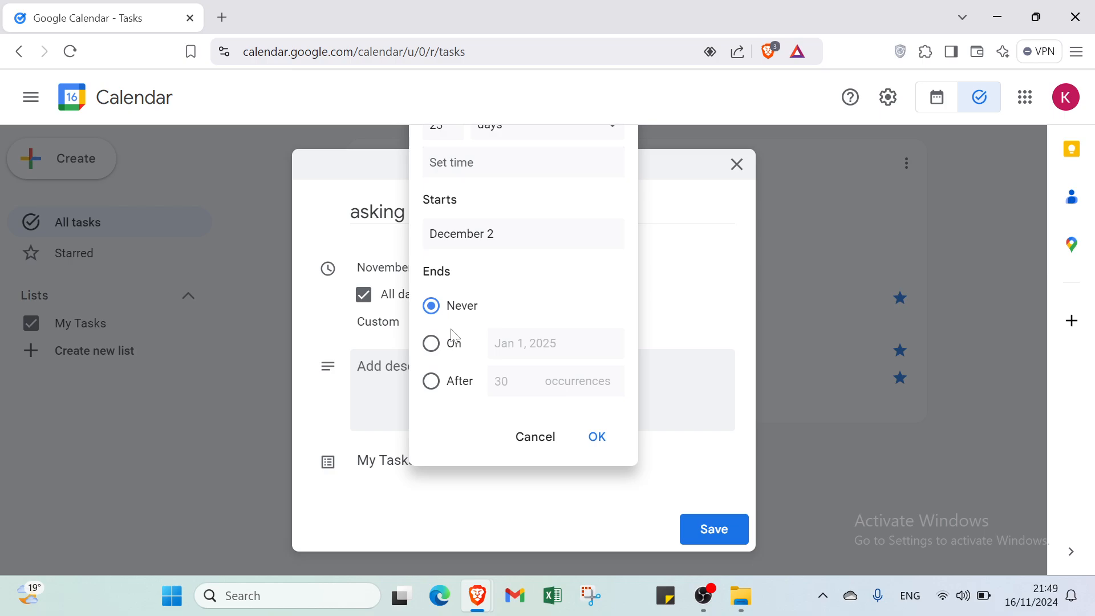
- Set the custom repeat to end on January 15, 2025
click(433, 344)
click(527, 349)
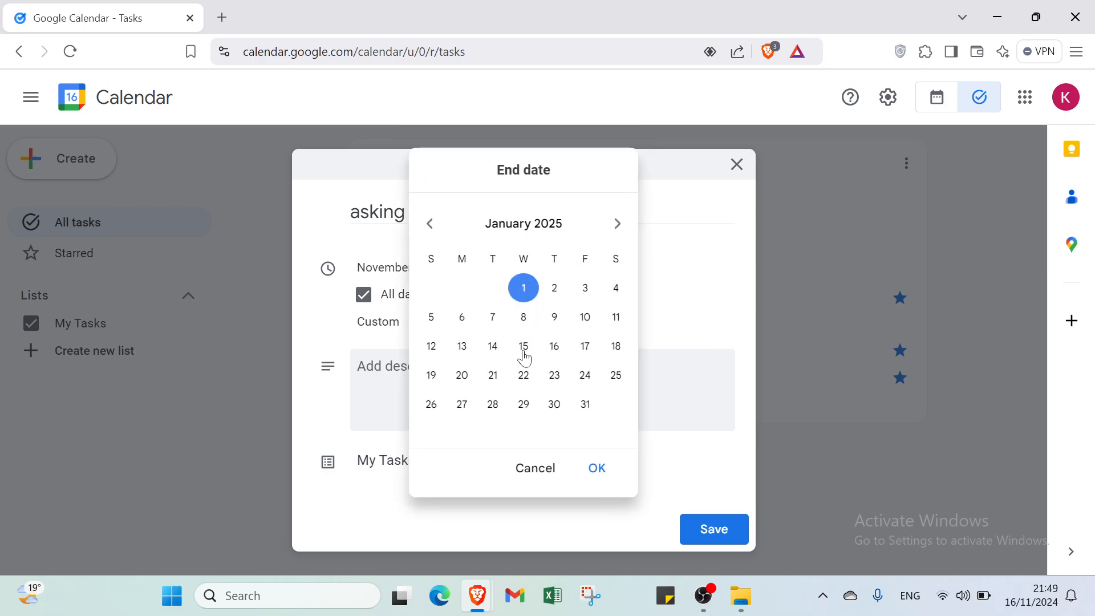
click(525, 352)
click(594, 468)
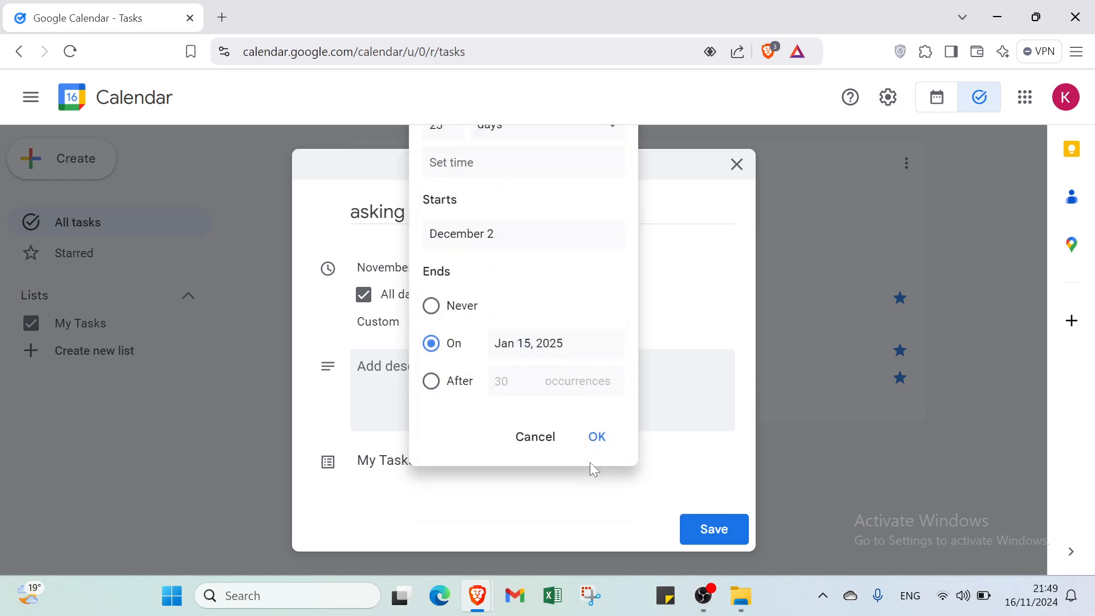
- Make the custom repeat end after 6 occurrences and apply the recurrence settings
click(451, 380)
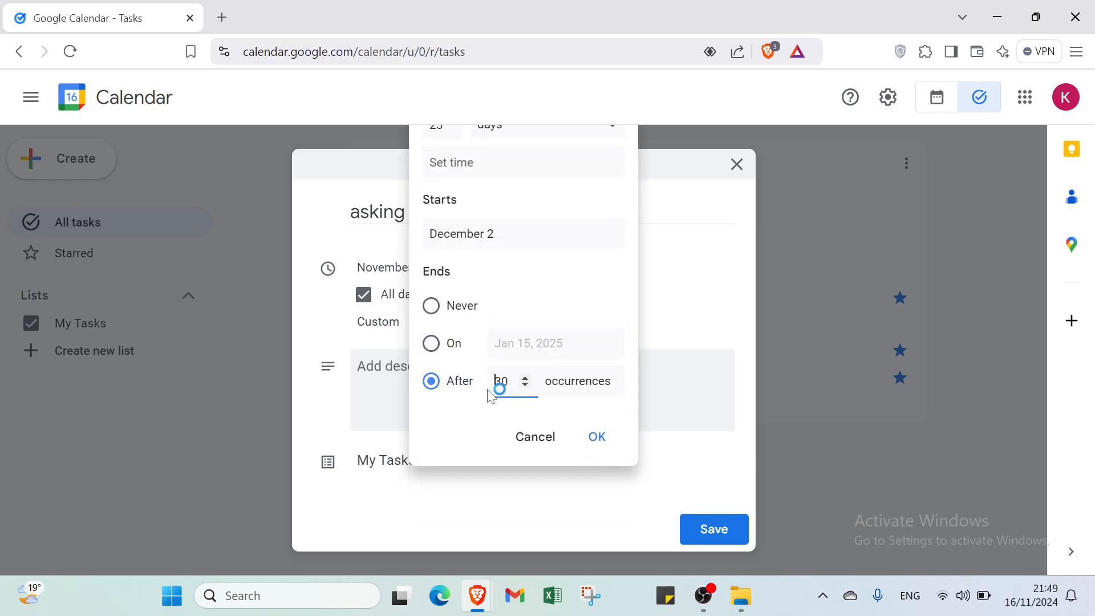
click(524, 379)
click(521, 387)
click(521, 387)
click(521, 387)
click(521, 387)
click(521, 387)
click(522, 387)
click(521, 387)
double_click(521, 387)
click(521, 387)
click(521, 387)
click(587, 438)
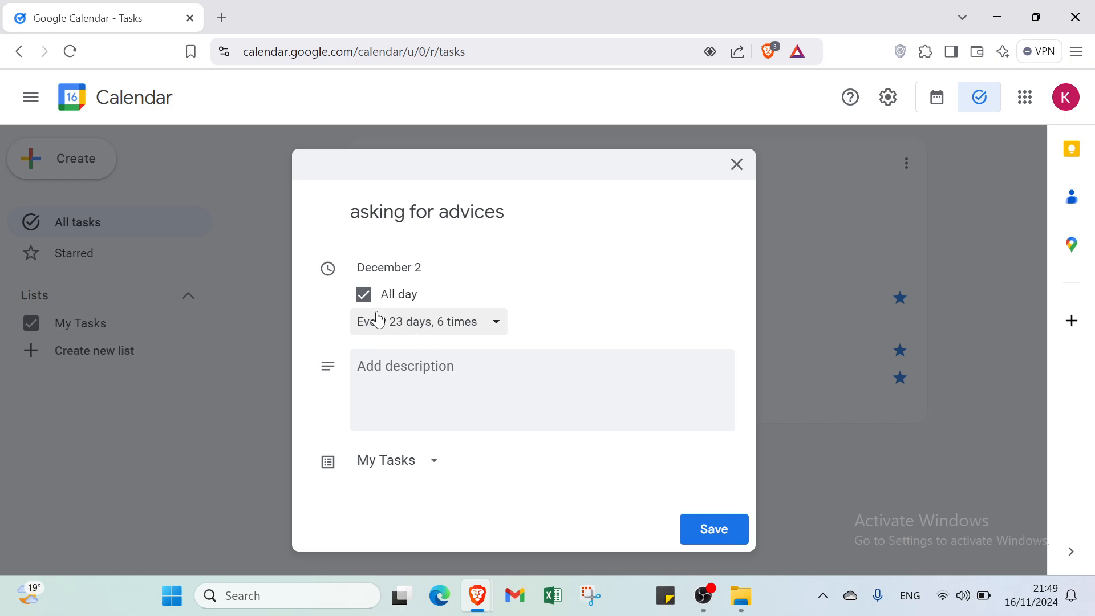
- Enter "task talk about something" as the task's description and save the task
click(443, 377)
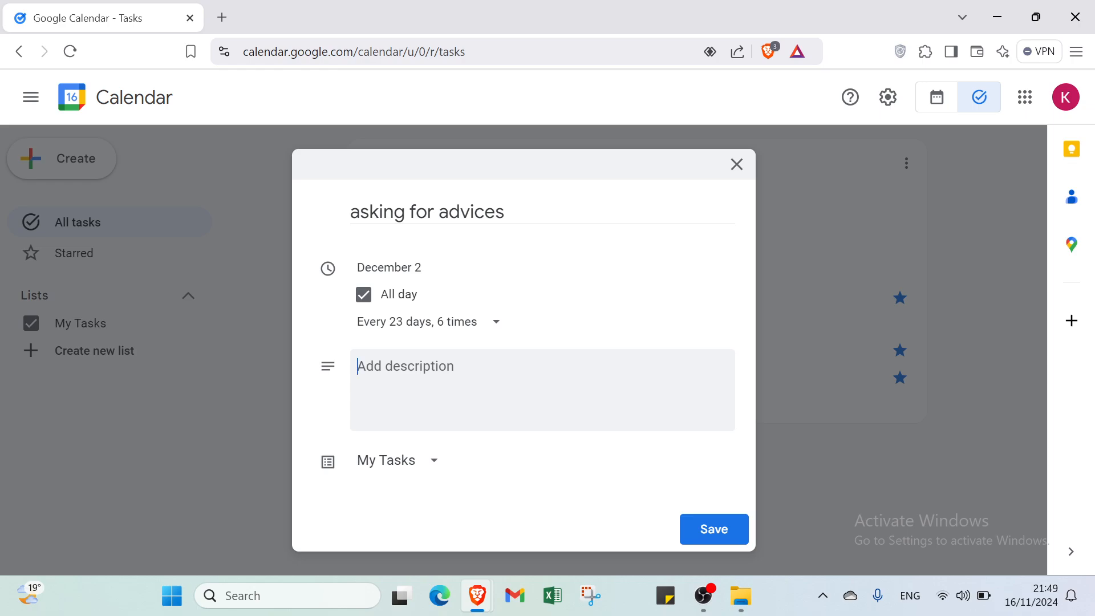
text(task )
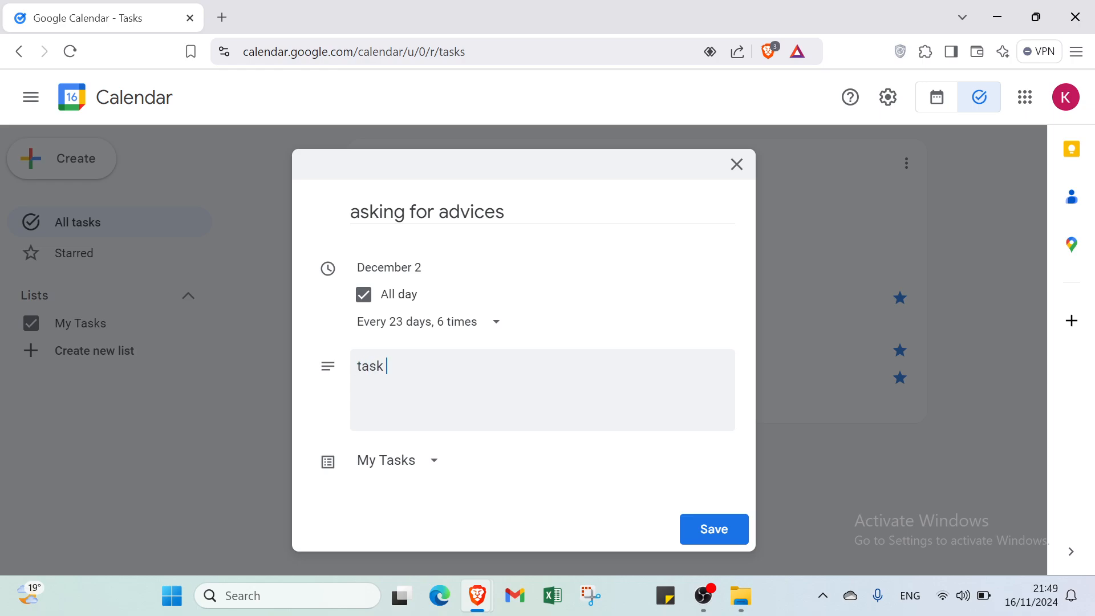
text(talk about something)
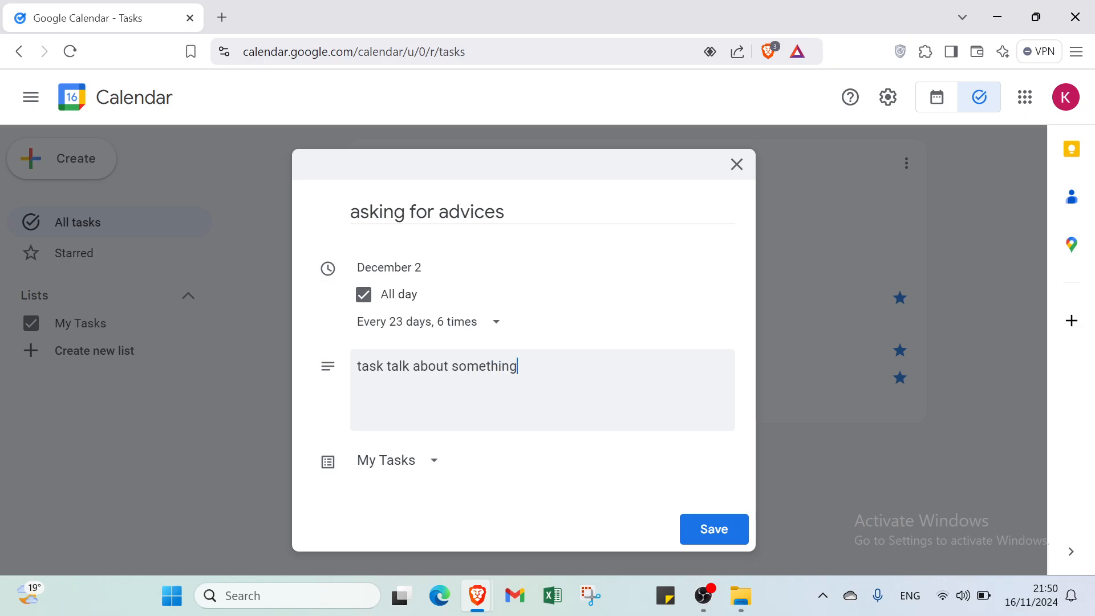
click(701, 531)
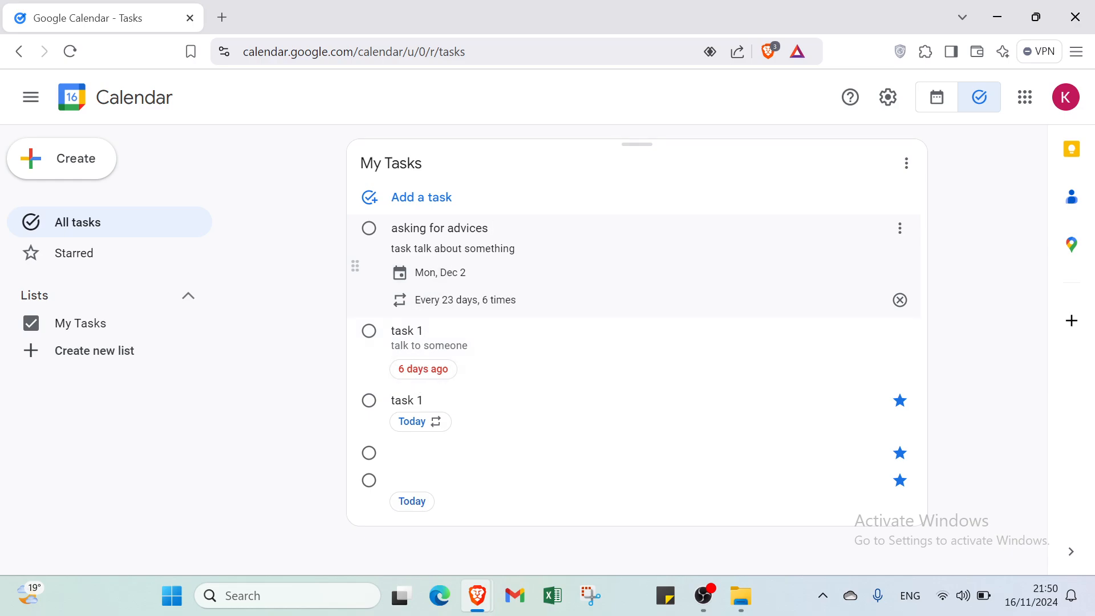
click(420, 199)
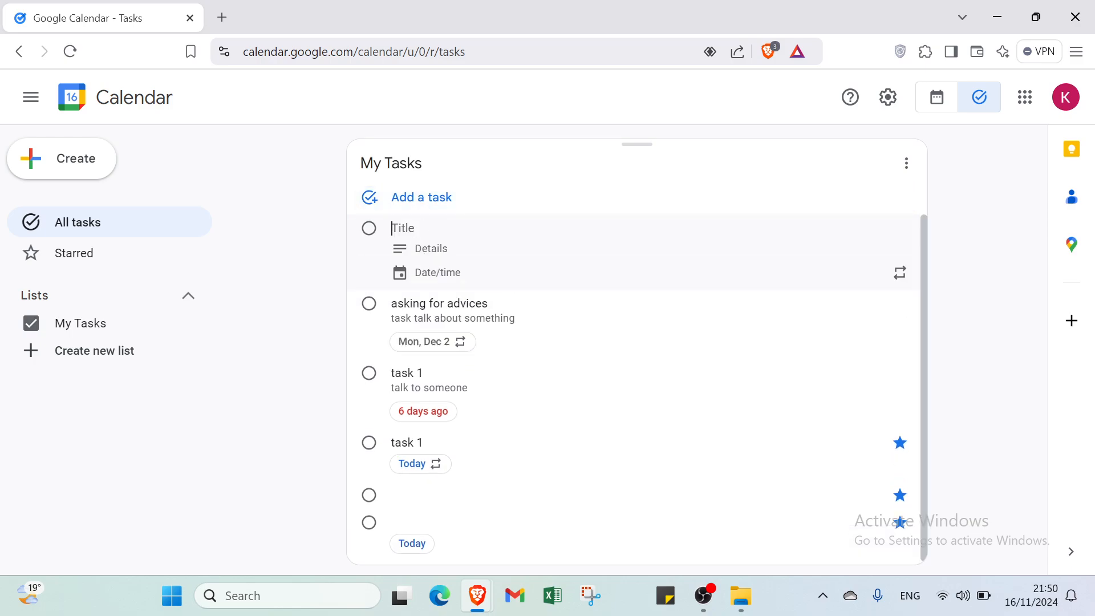
click(431, 249)
click(442, 285)
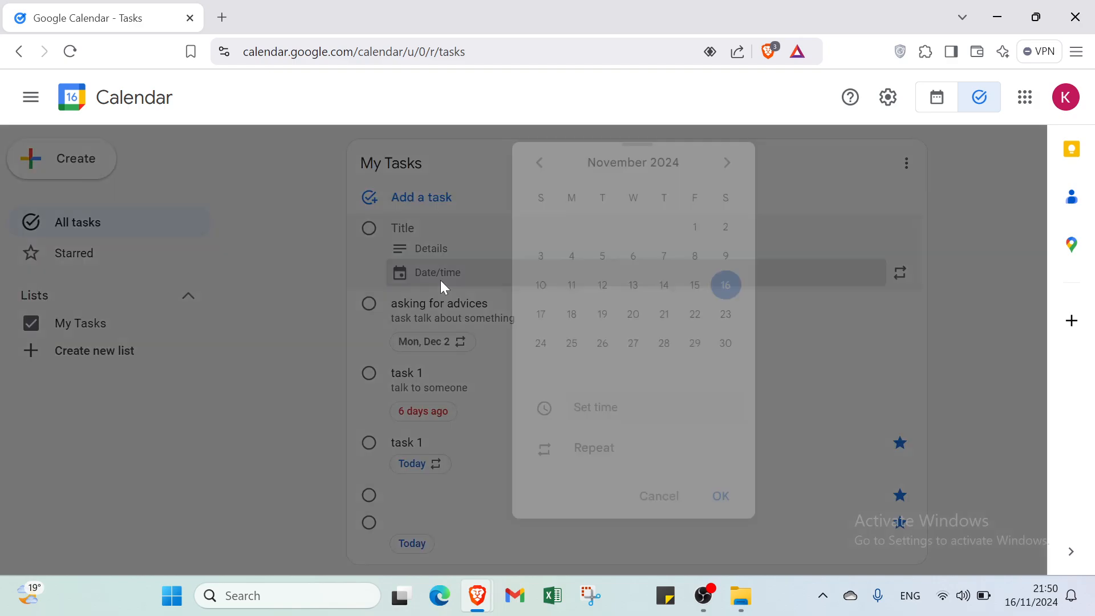
click(472, 374)
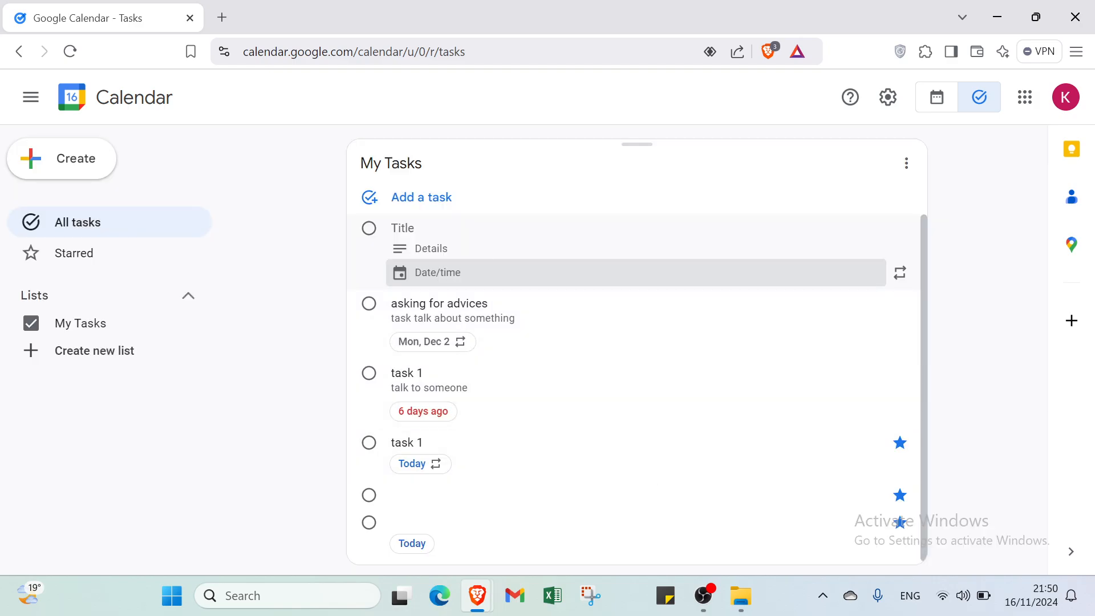
- Show only the starred tasks
click(135, 267)
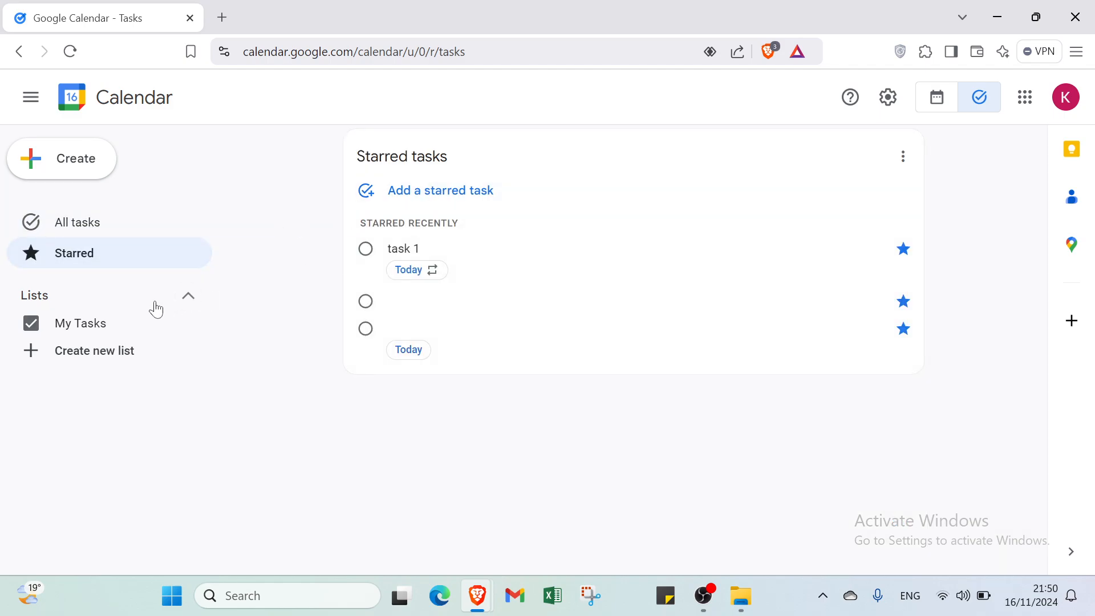
- Create a new task list named "task 1"
click(78, 330)
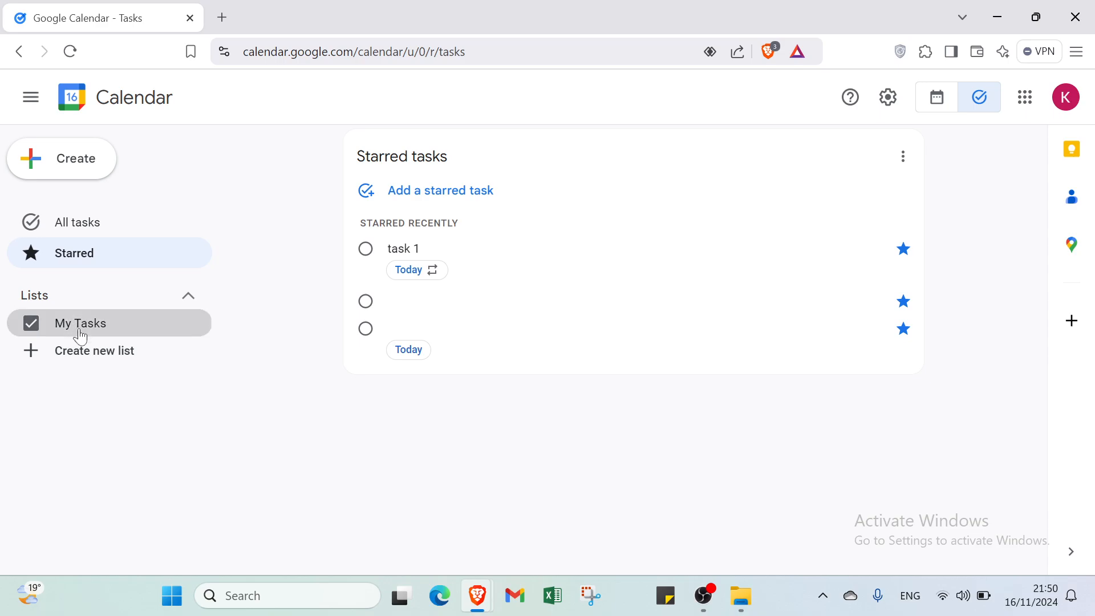
click(81, 337)
click(86, 357)
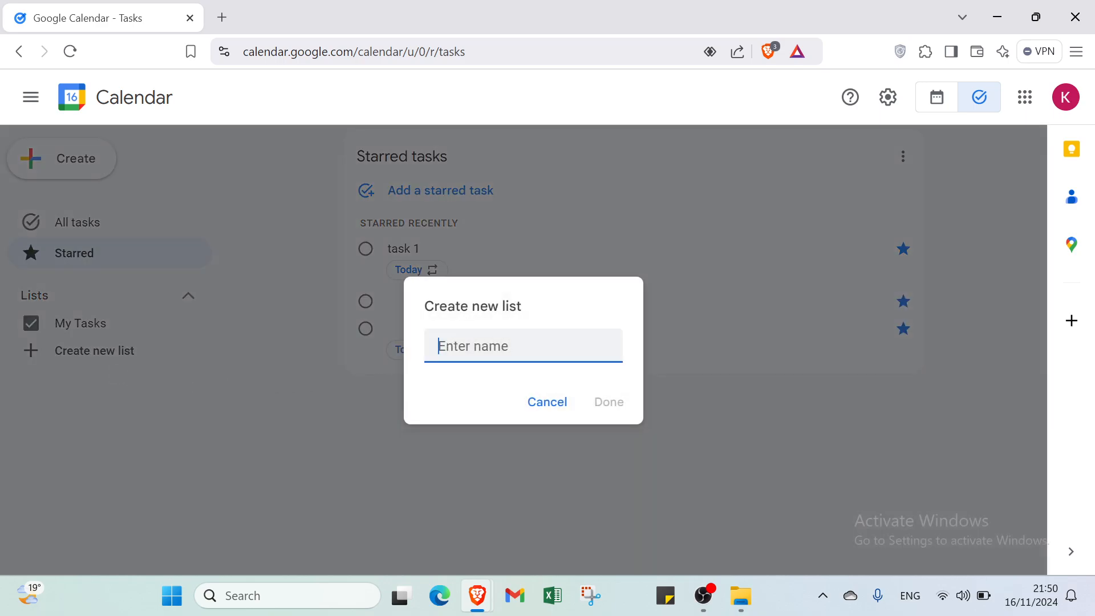
text(task 1)
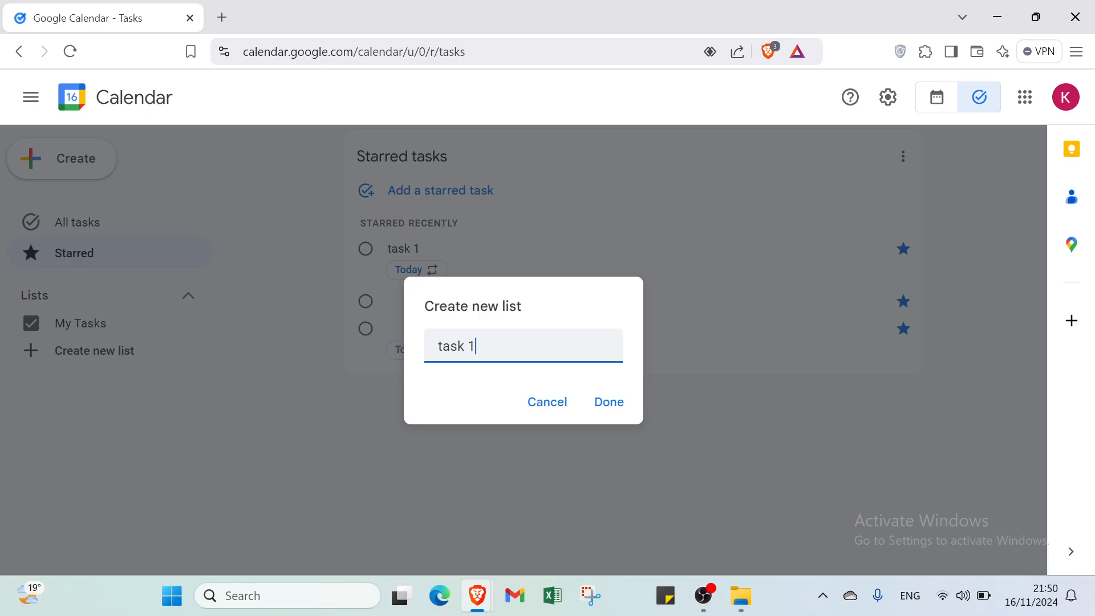
click(620, 408)
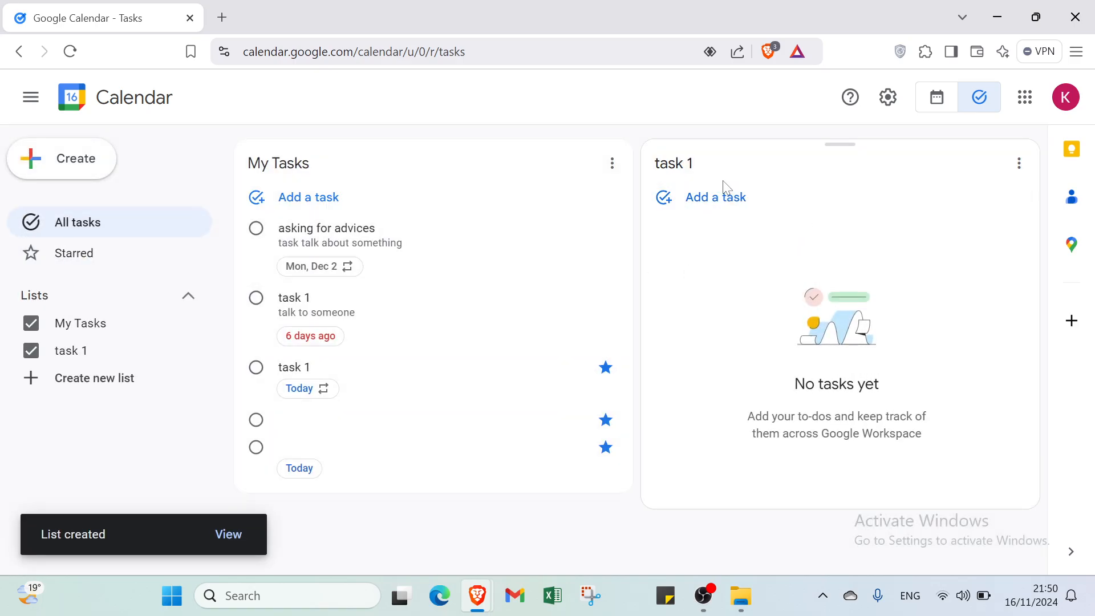
click(719, 211)
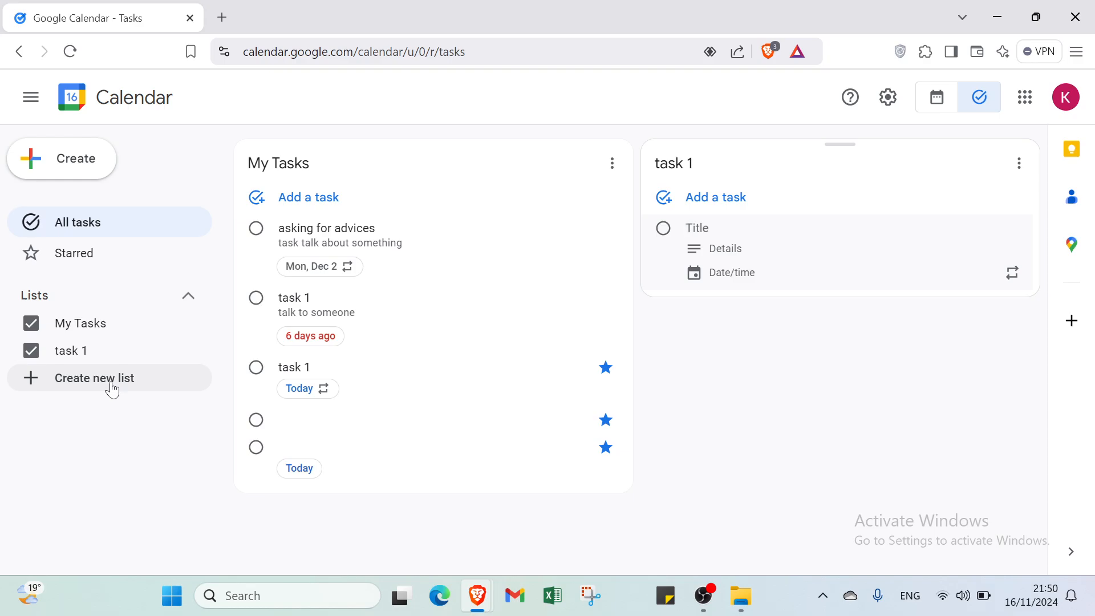
click(96, 160)
click(152, 201)
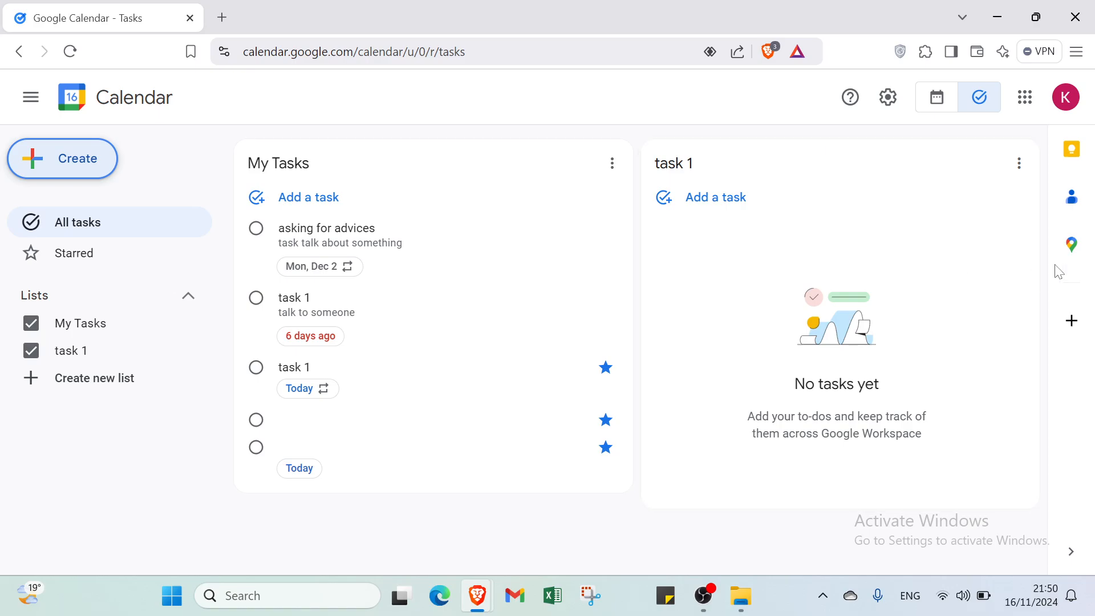
- Browse the Google apps list and take a brief look at the calendar view before returning to Tasks
click(1074, 104)
click(1029, 106)
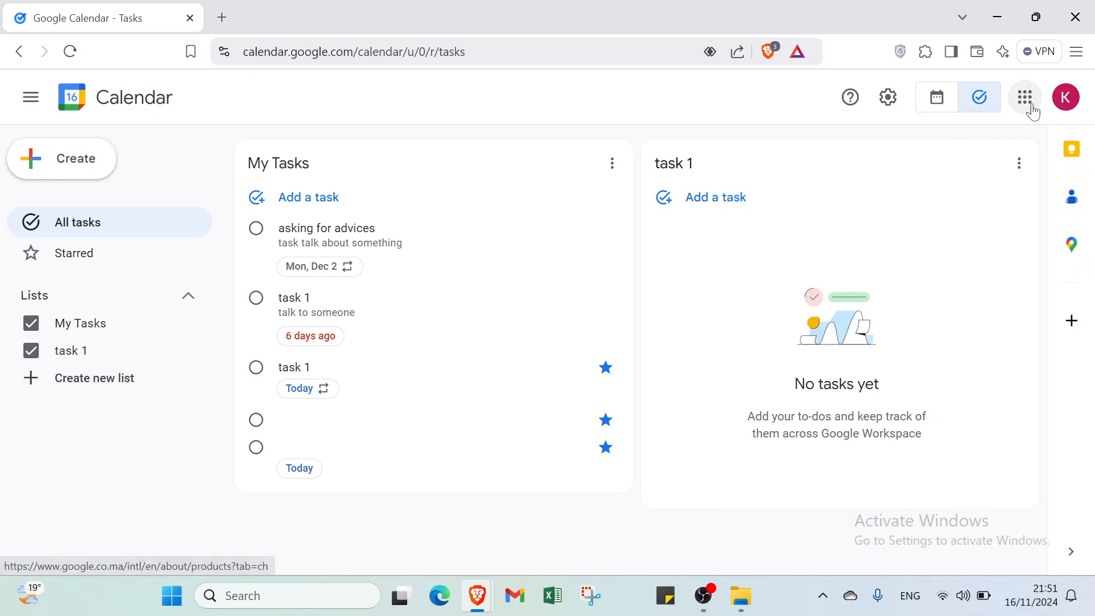
scroll(862, 328, down, 9)
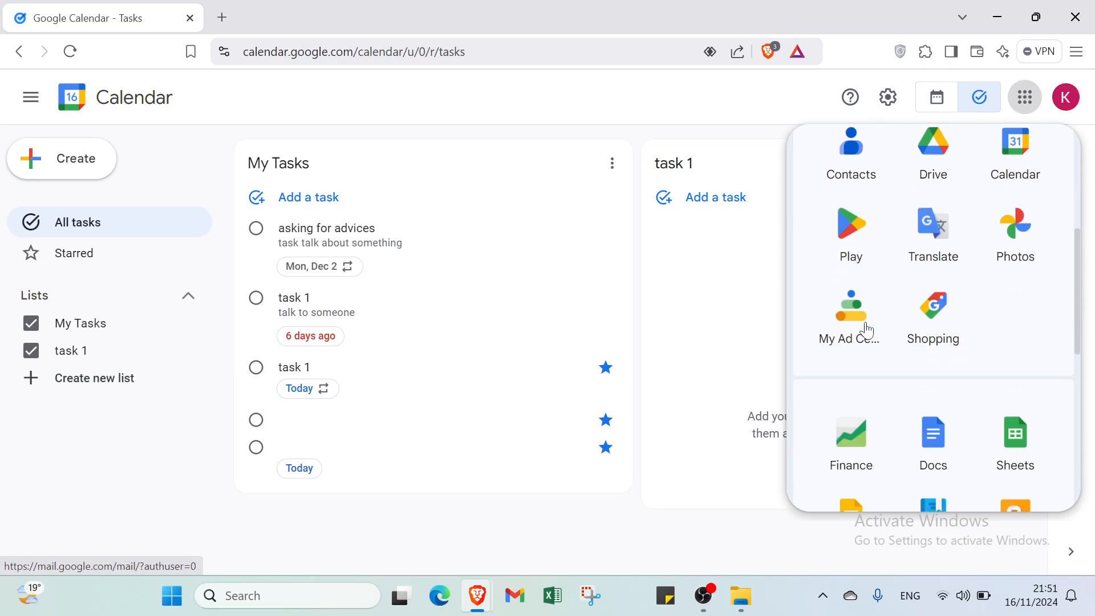
click(738, 325)
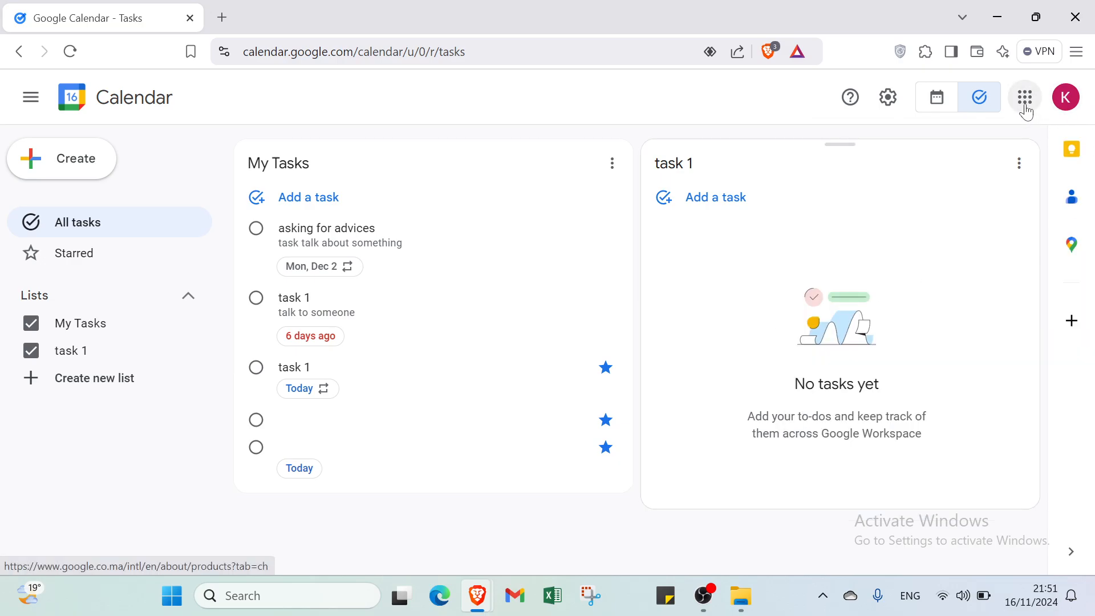
click(948, 110)
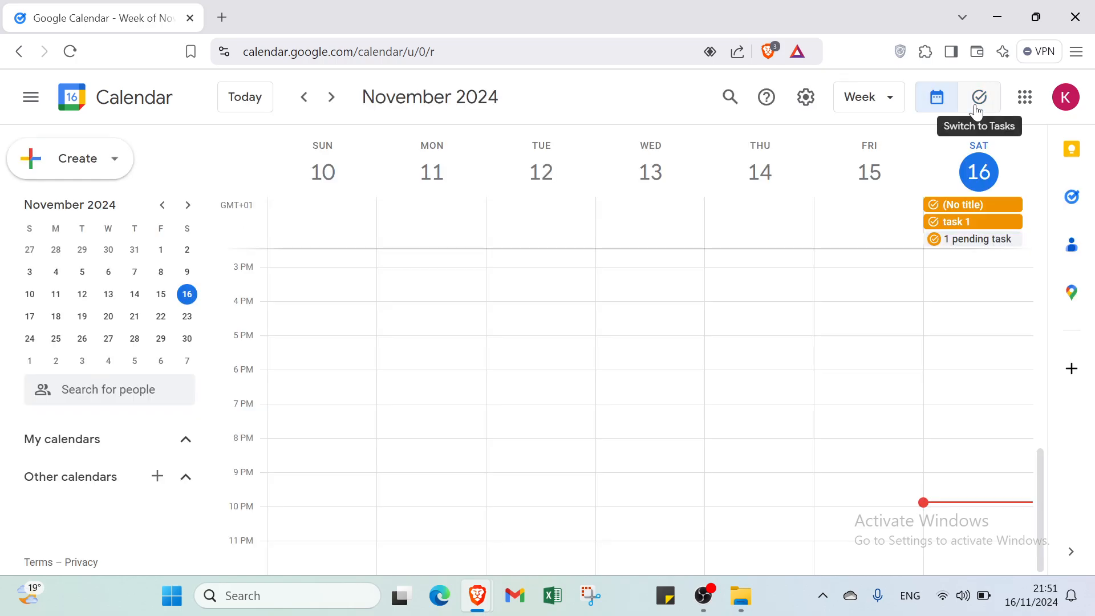
click(973, 110)
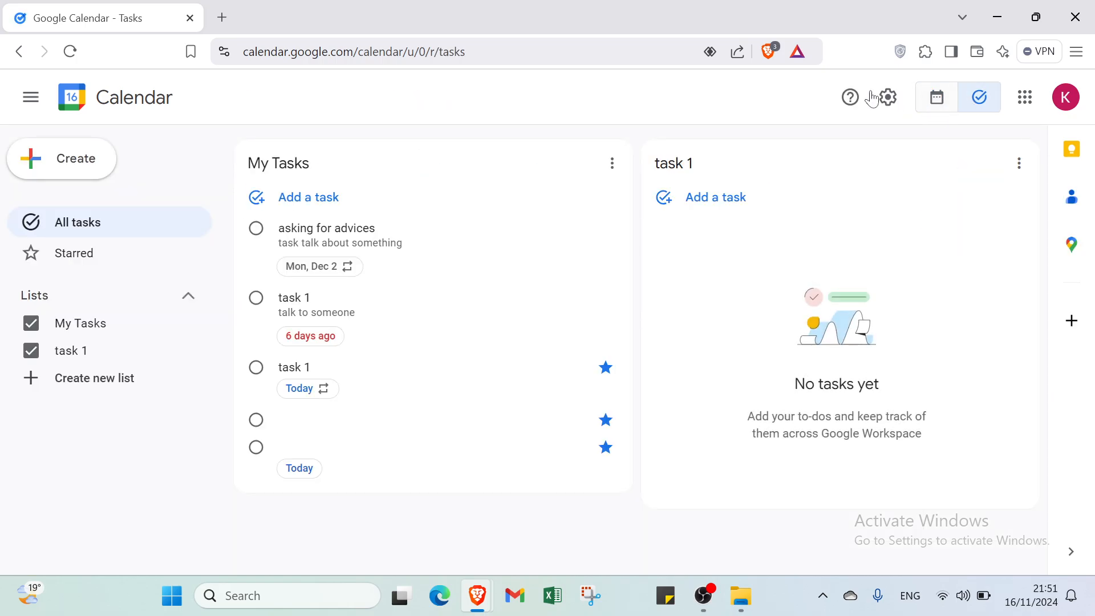
- Review the Tasks keyboard shortcuts for navigation, task actions, editing and list actions, and close the overview
click(896, 113)
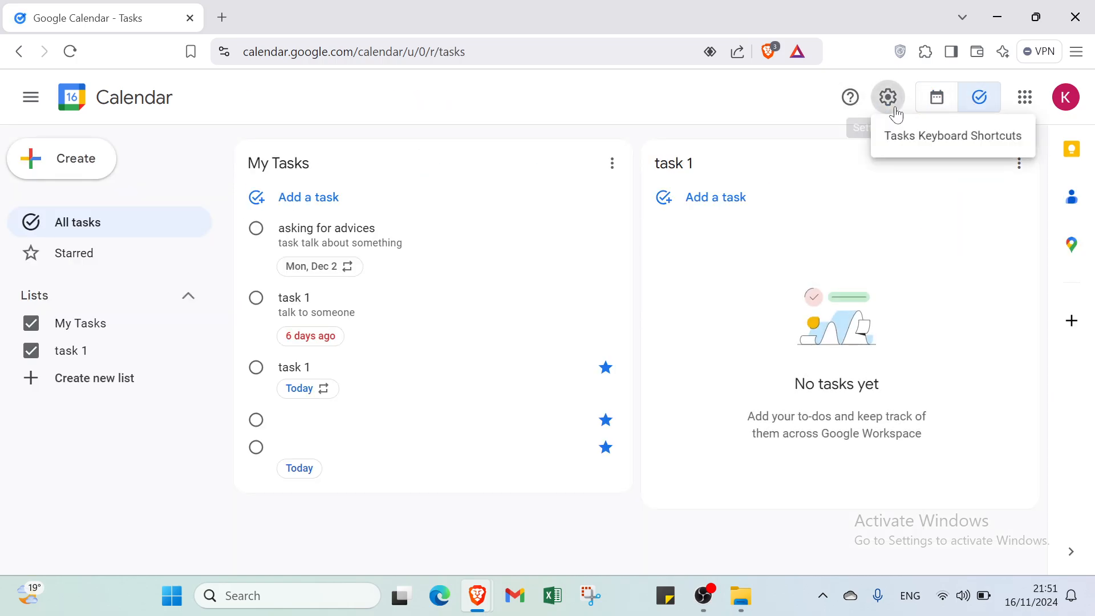
click(967, 152)
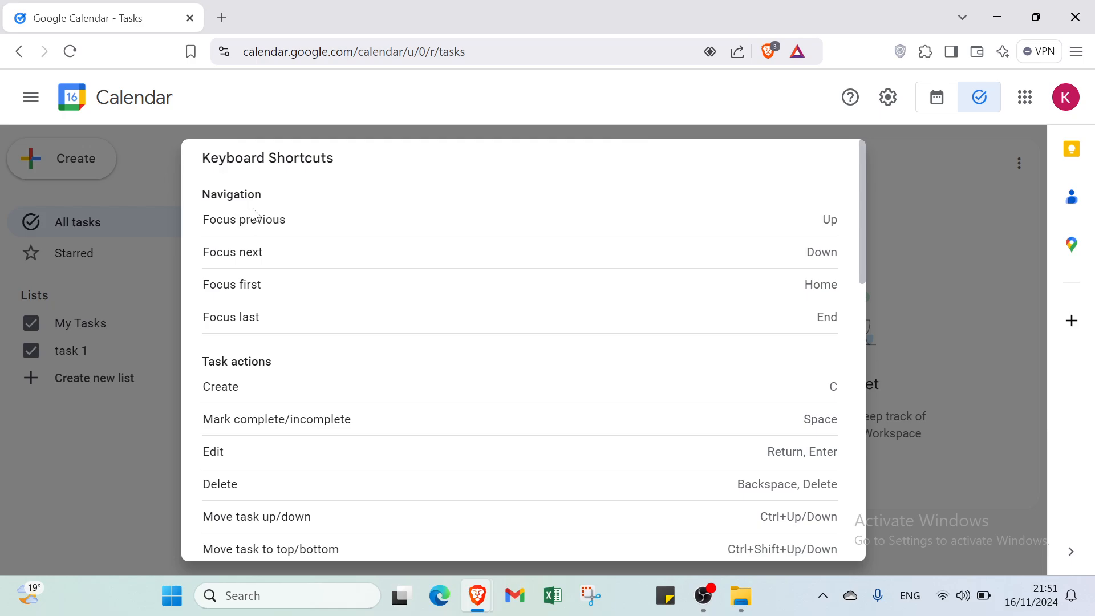
scroll(255, 372, down, 10)
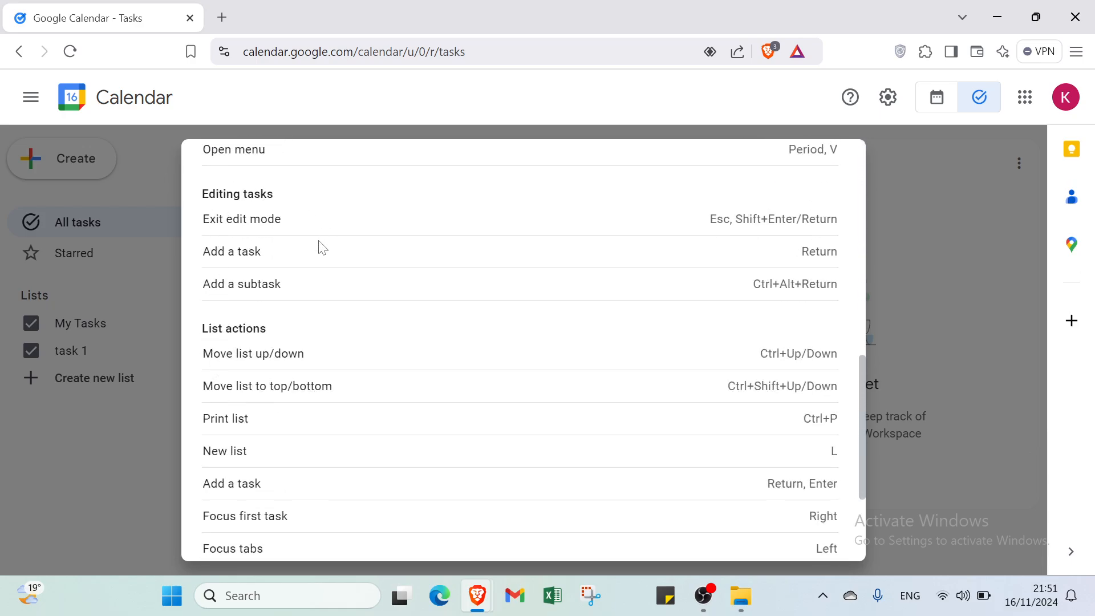
scroll(225, 444, down, 3)
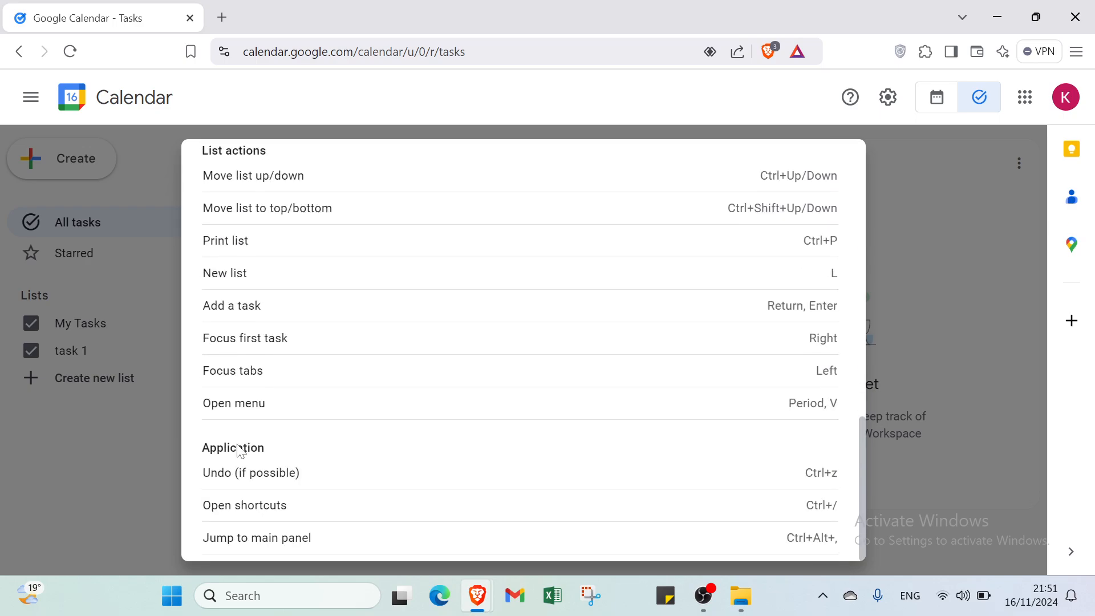
scroll(461, 436, up, 6)
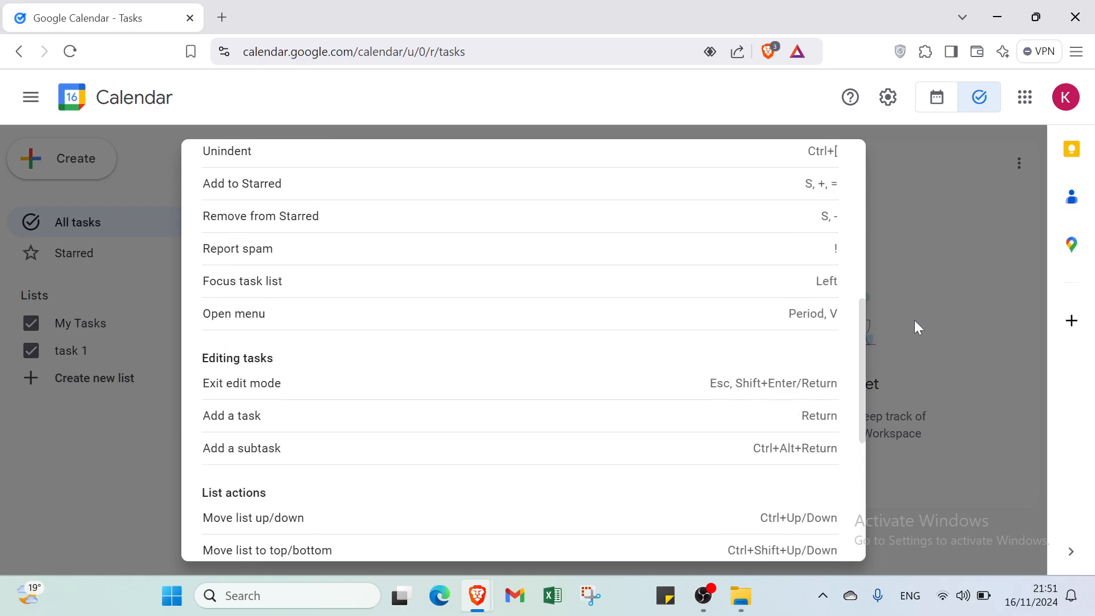
click(970, 279)
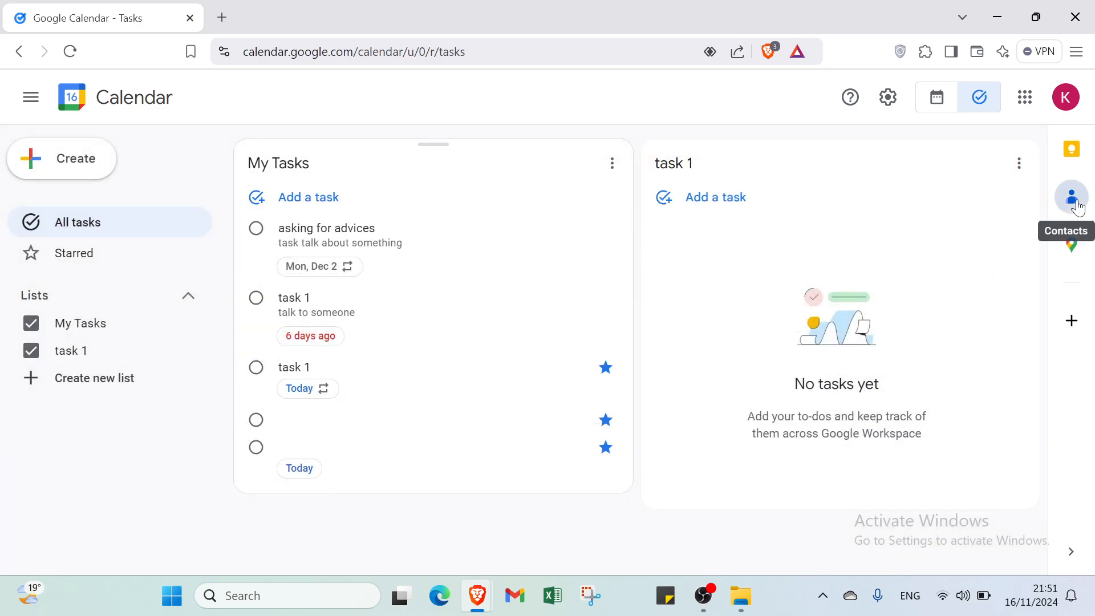
- Start a blank Keep note beside the task lists and delete it
click(1072, 160)
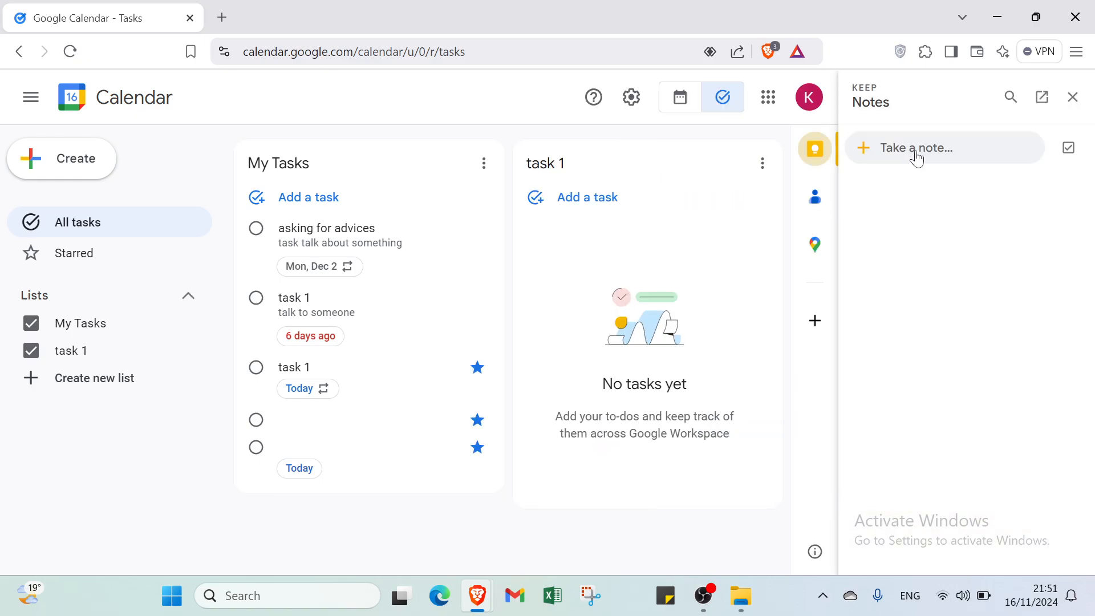
click(917, 153)
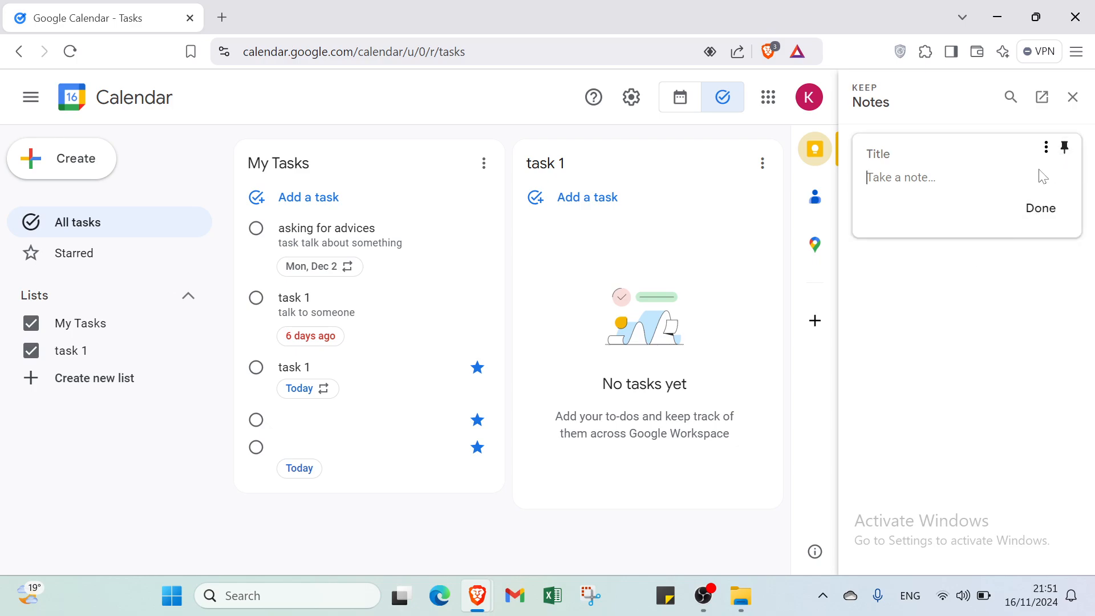
click(1045, 149)
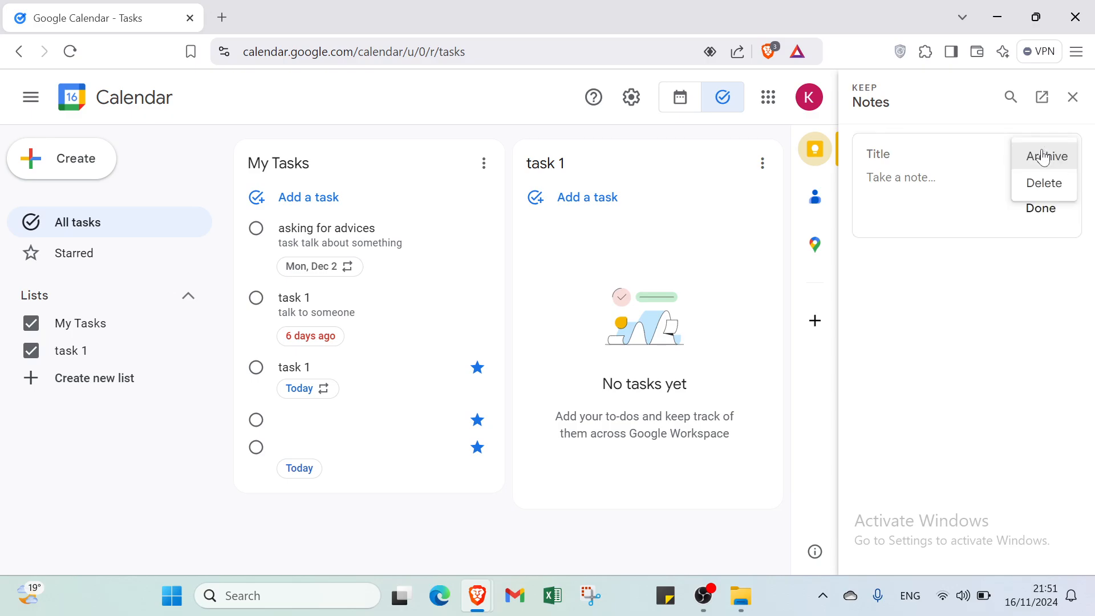
click(1038, 184)
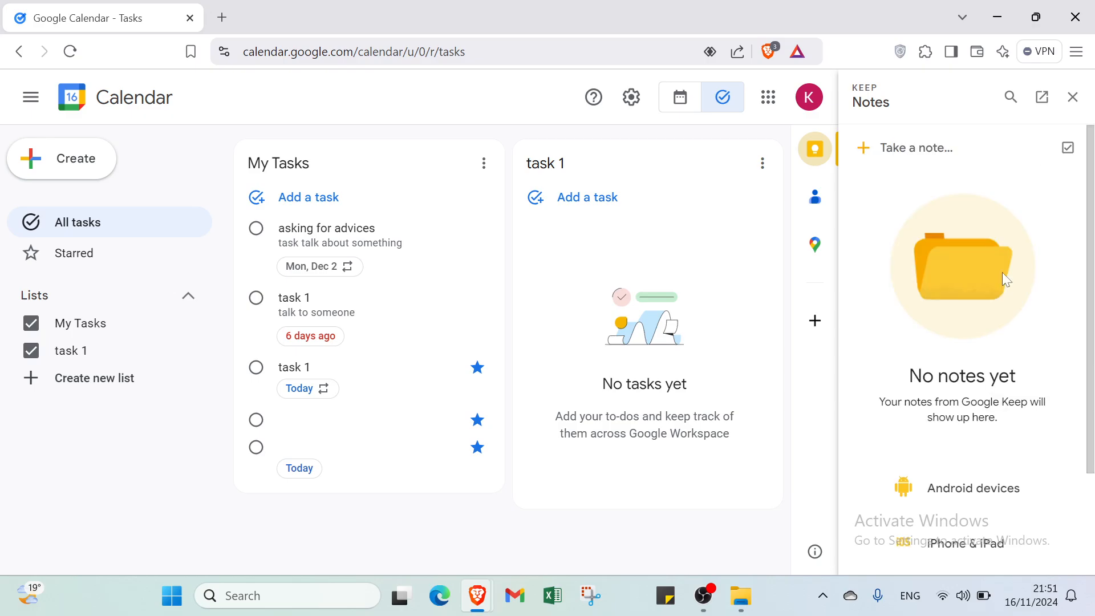
click(1071, 98)
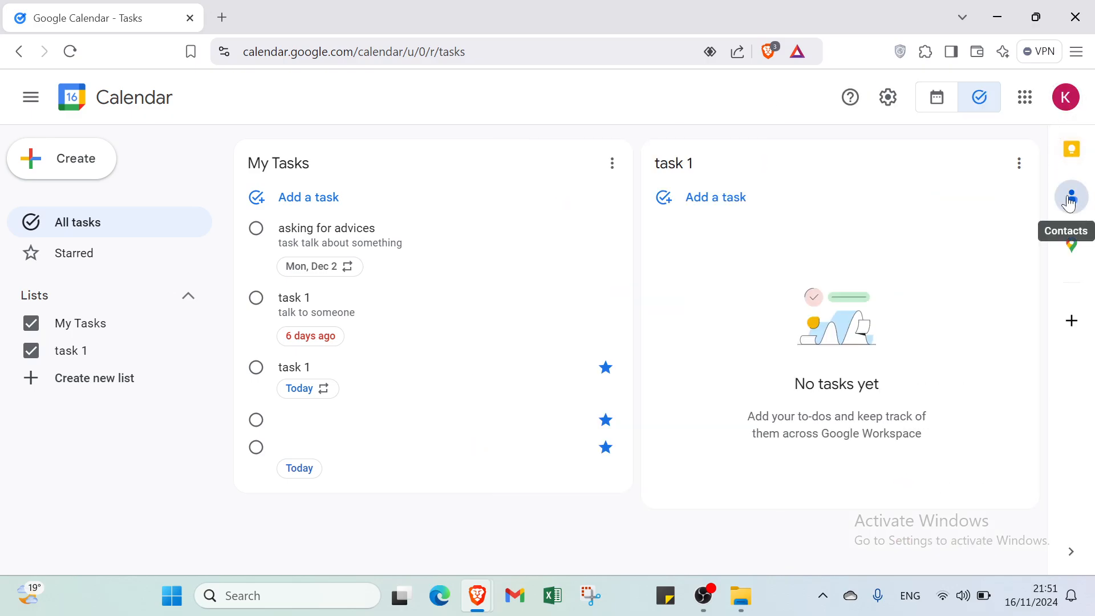
- View the Maps side panel and the Google Workspace Marketplace add-ons, closing each one
click(1074, 250)
click(1070, 106)
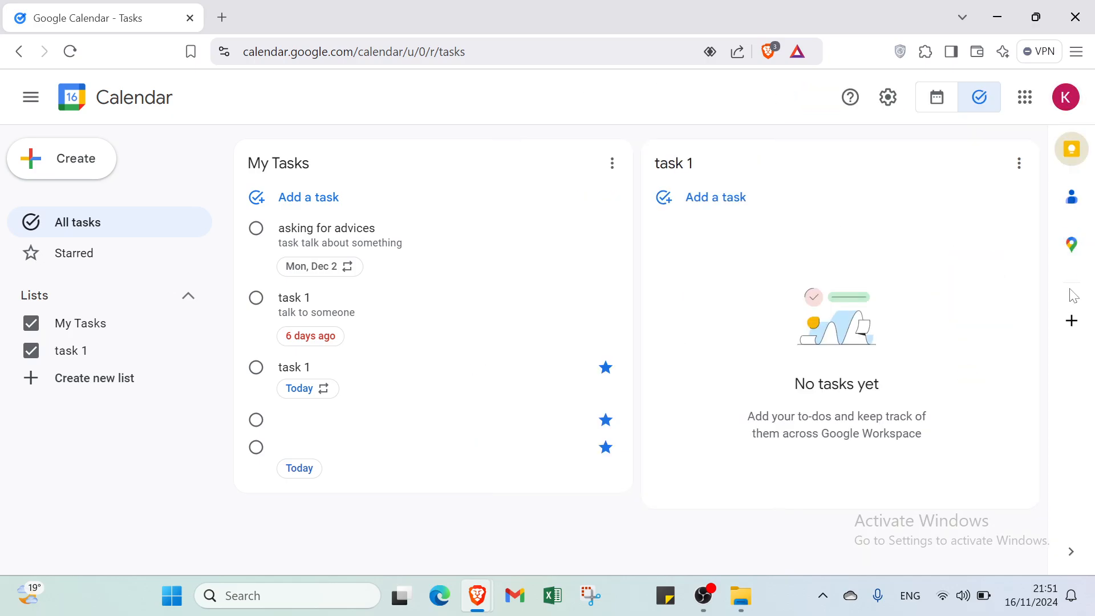
click(1077, 319)
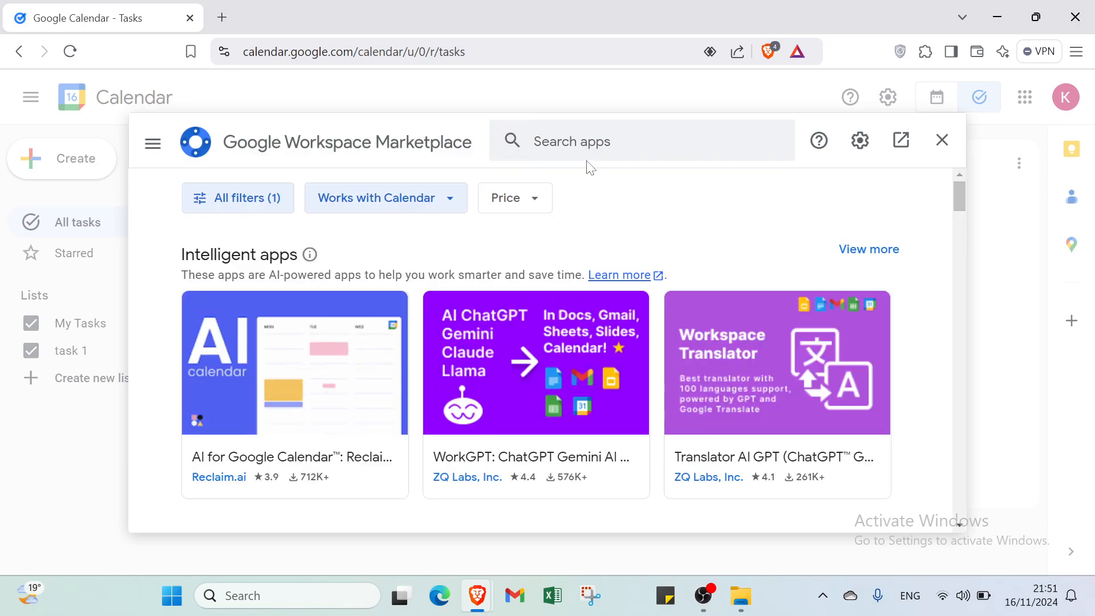
click(942, 139)
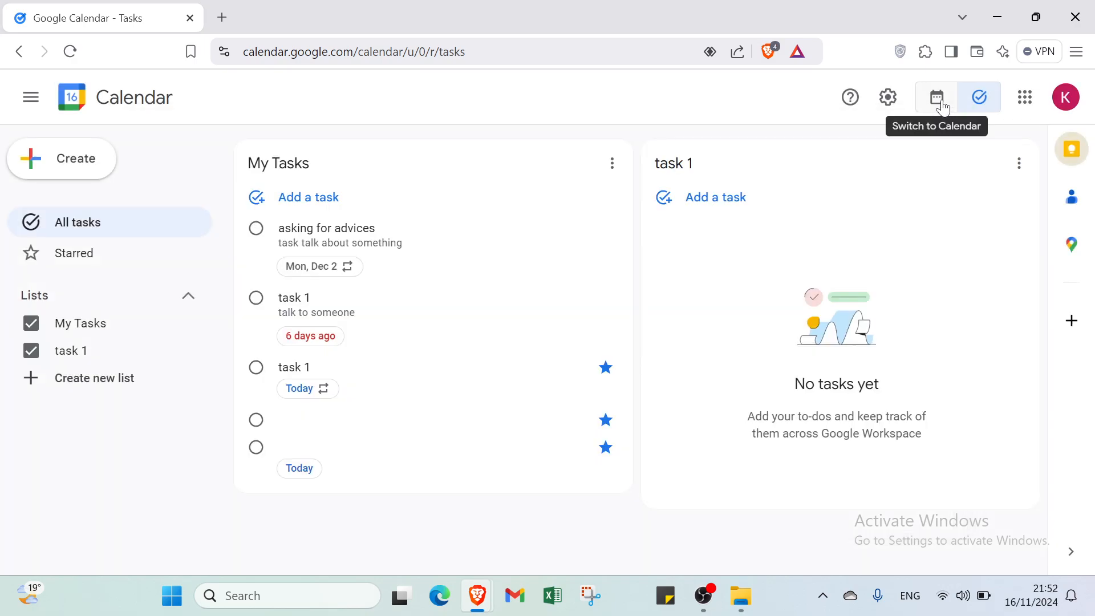
- Switch to the calendar view and open a form for a new task
click(938, 100)
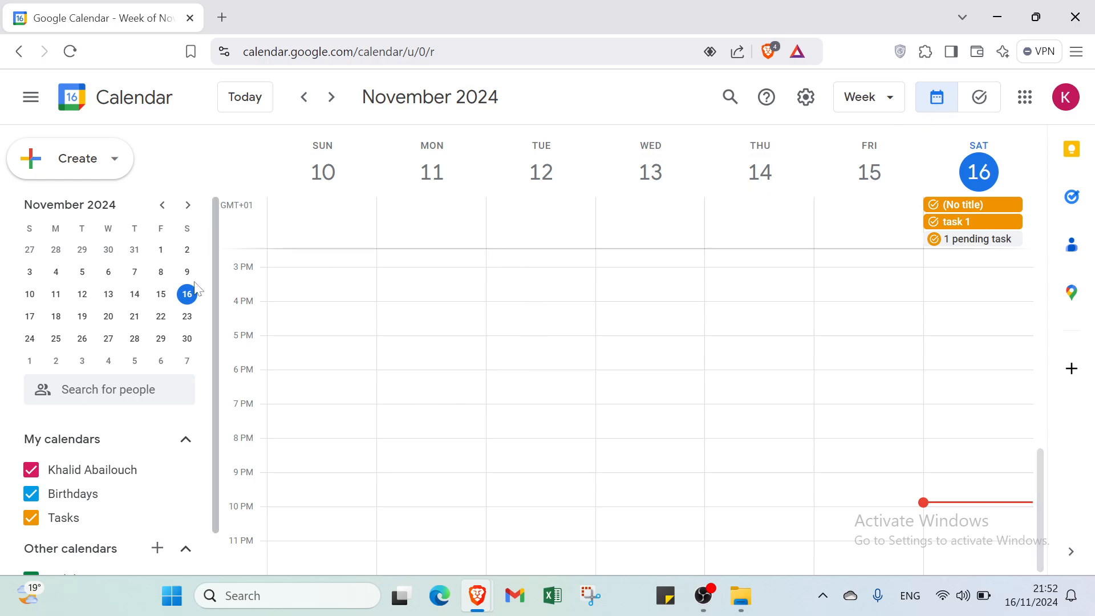
click(89, 161)
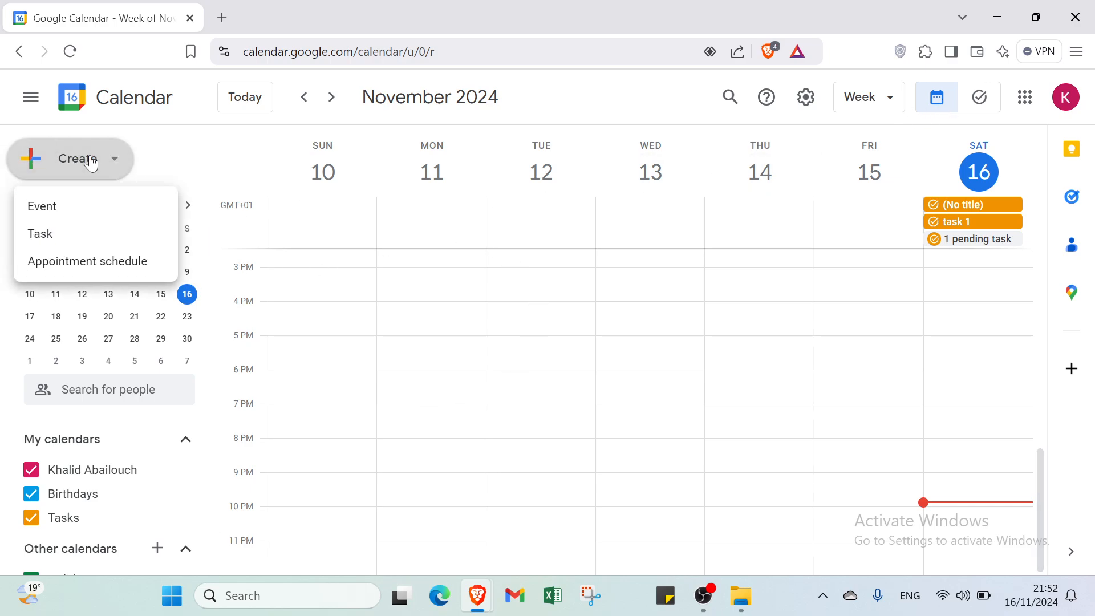
click(79, 244)
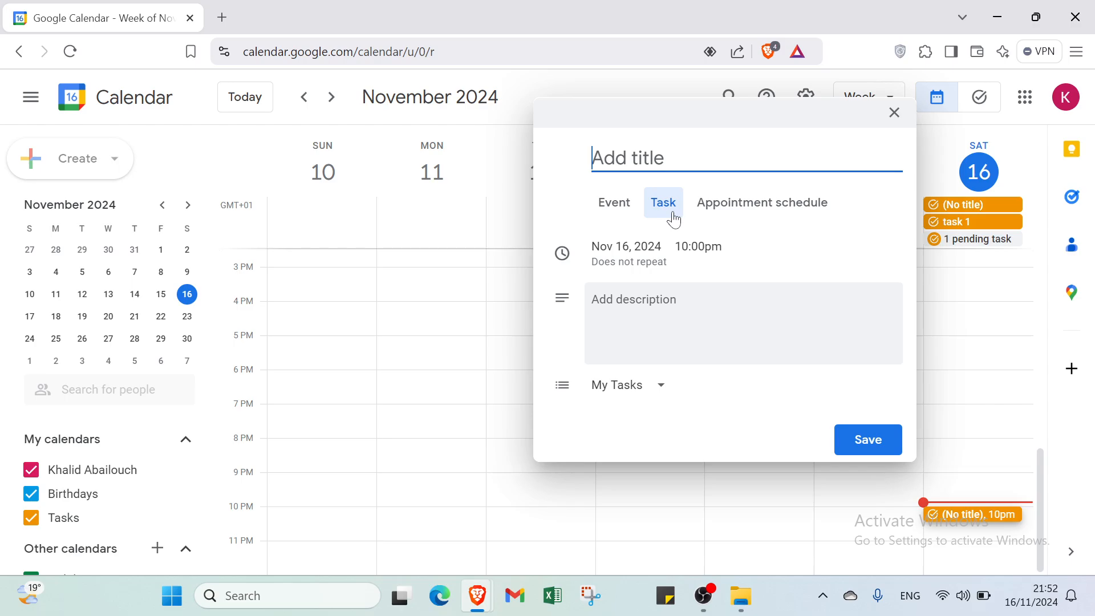
- Compare the Appointment schedule and Event types in the new entry form and return to Task
click(706, 215)
click(661, 205)
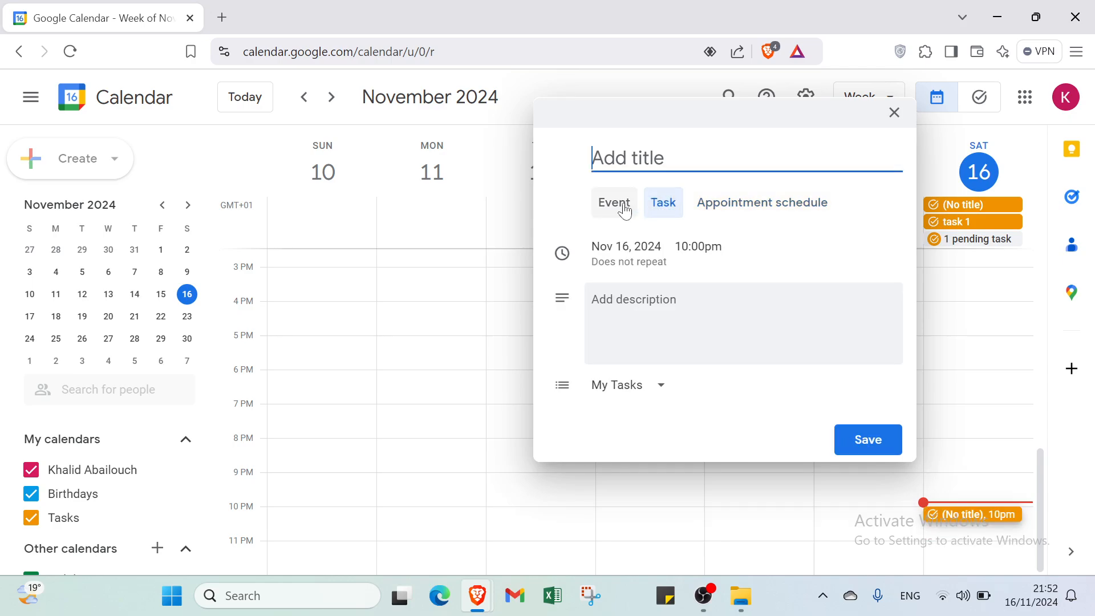
click(625, 210)
click(670, 211)
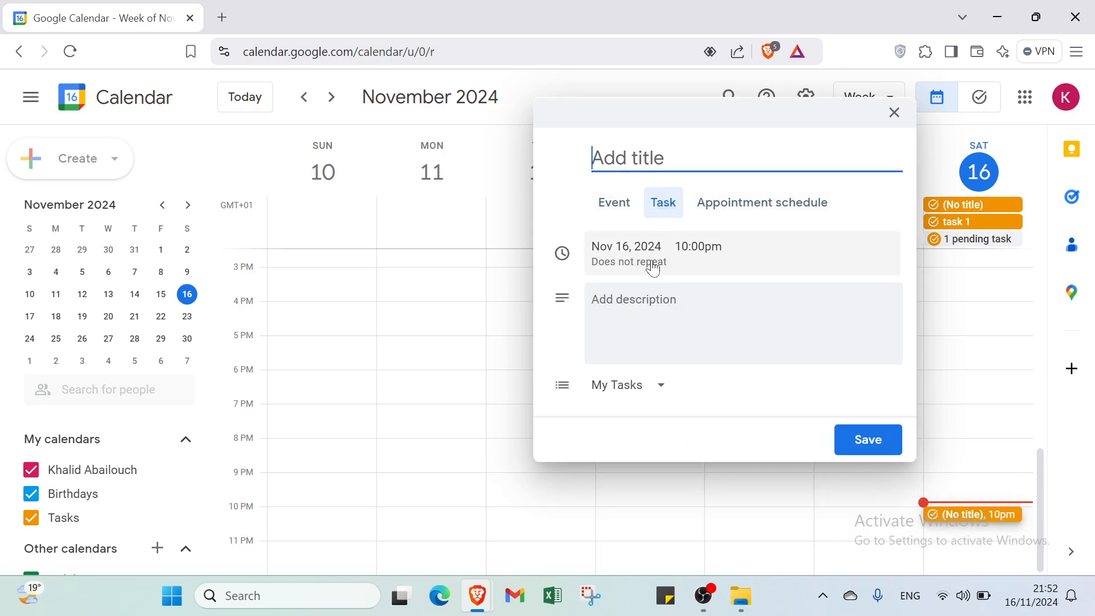
- Keep My Tasks as the list and try to save the untitled task
click(632, 385)
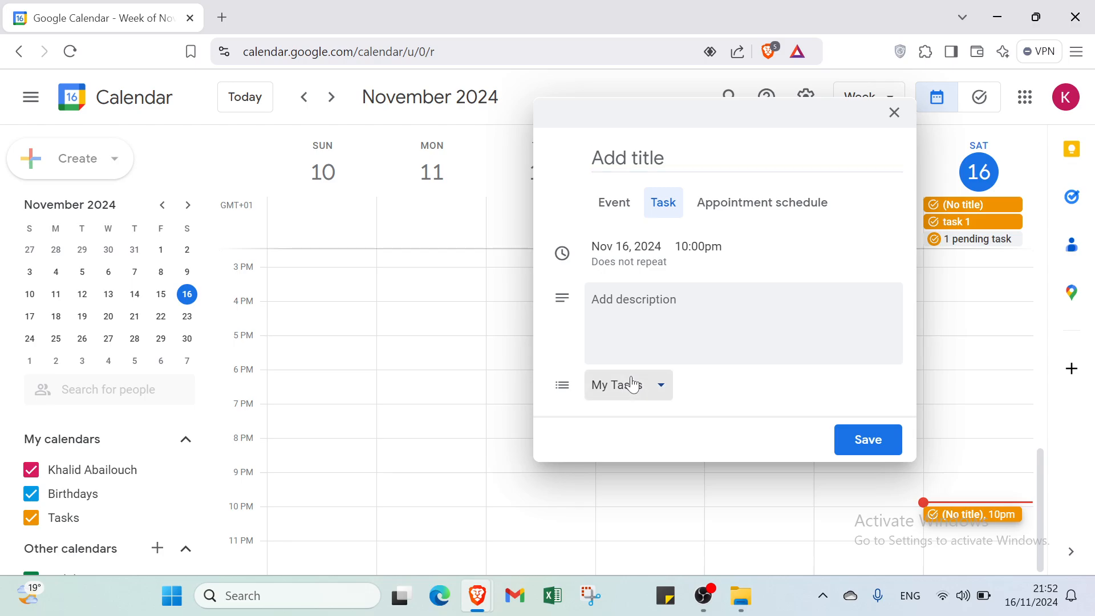
click(698, 386)
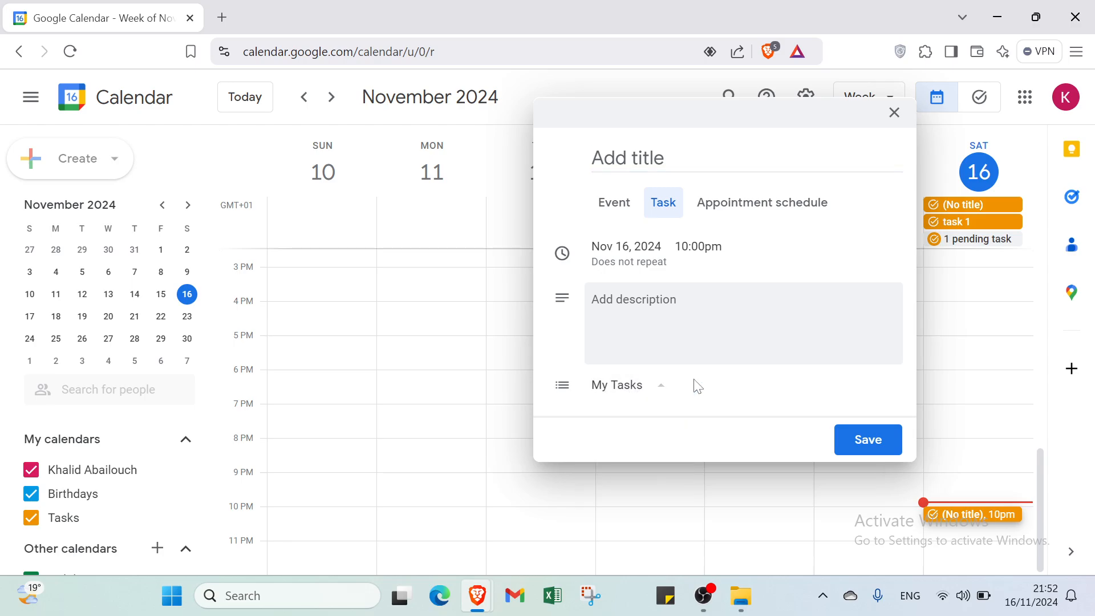
click(840, 442)
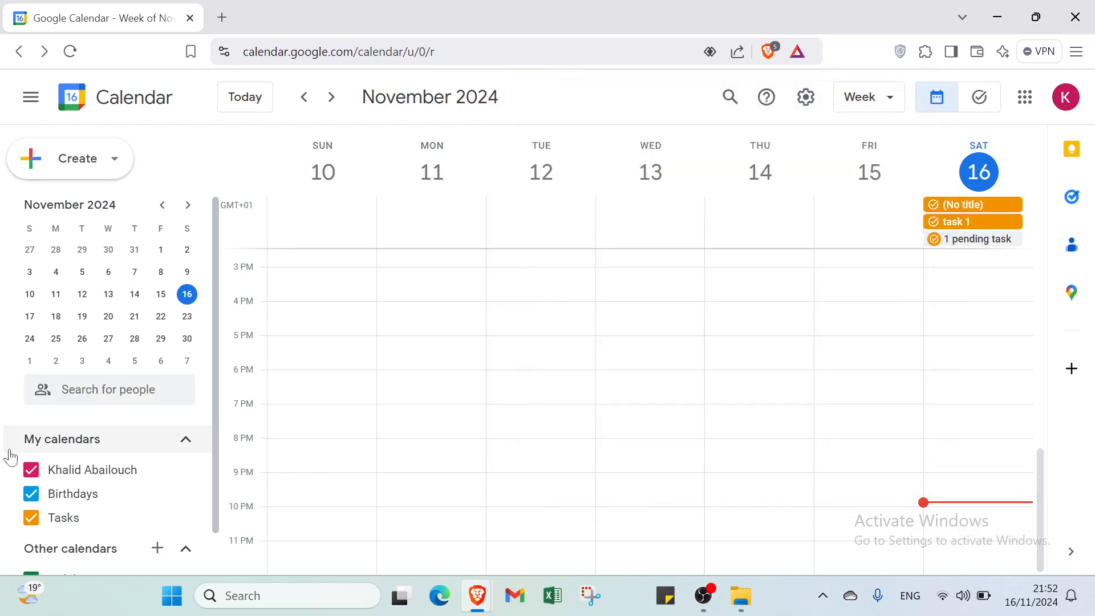
- Create an untitled task on Monday, November 11 at 3:30pm in My Tasks and save it
scroll(86, 394, down, 1)
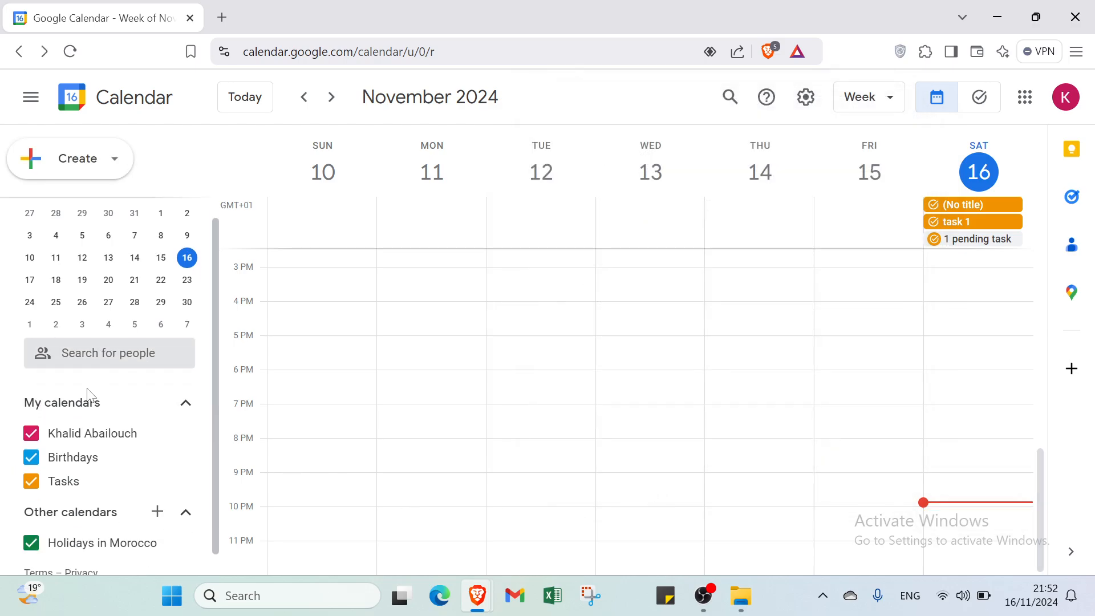
click(425, 303)
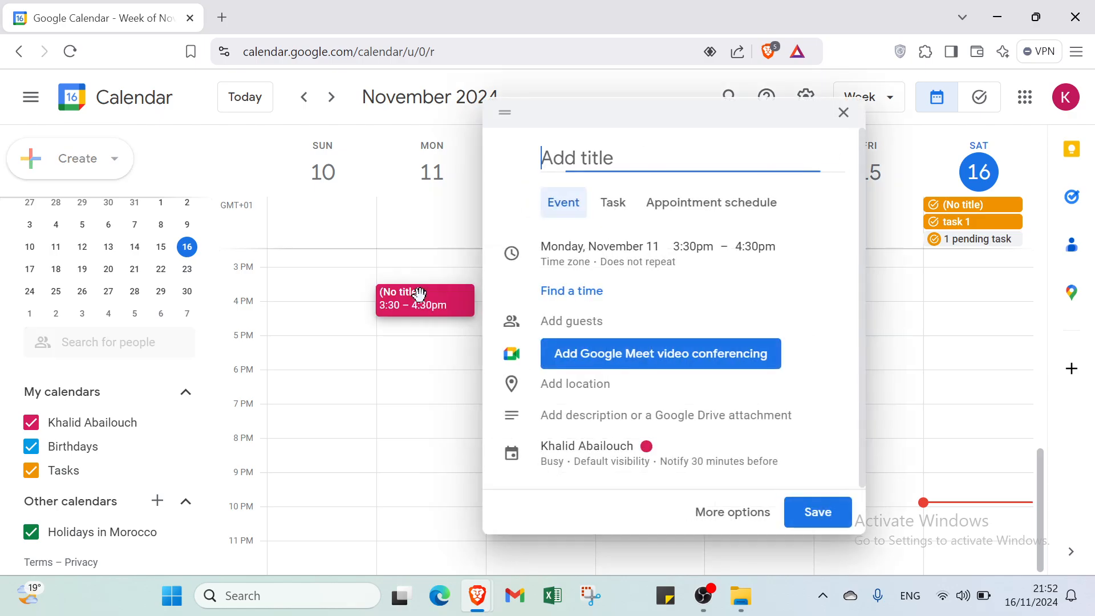
click(627, 212)
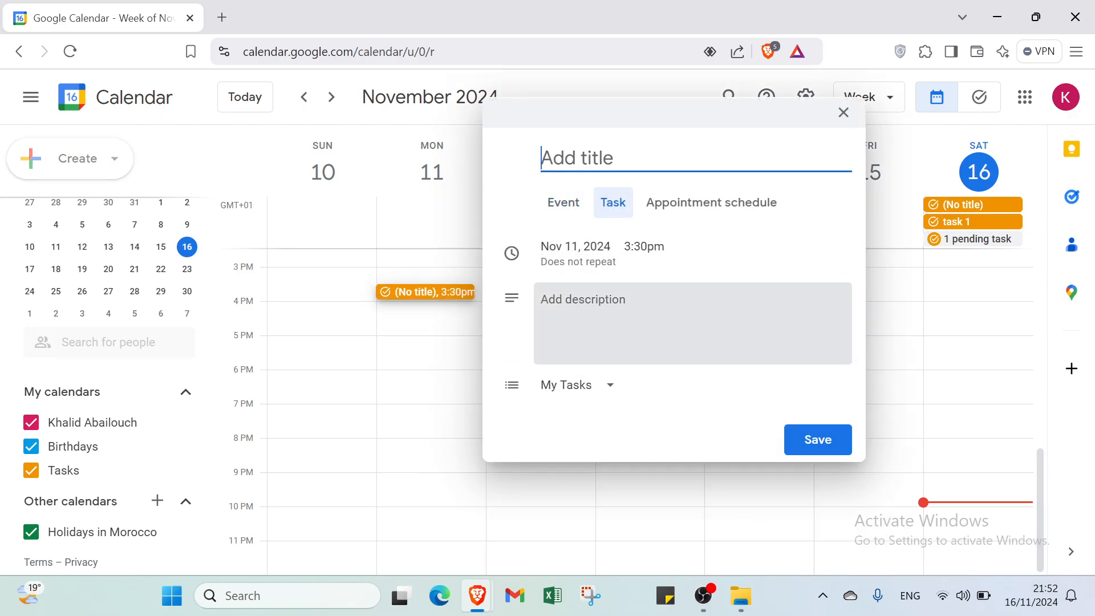
click(807, 440)
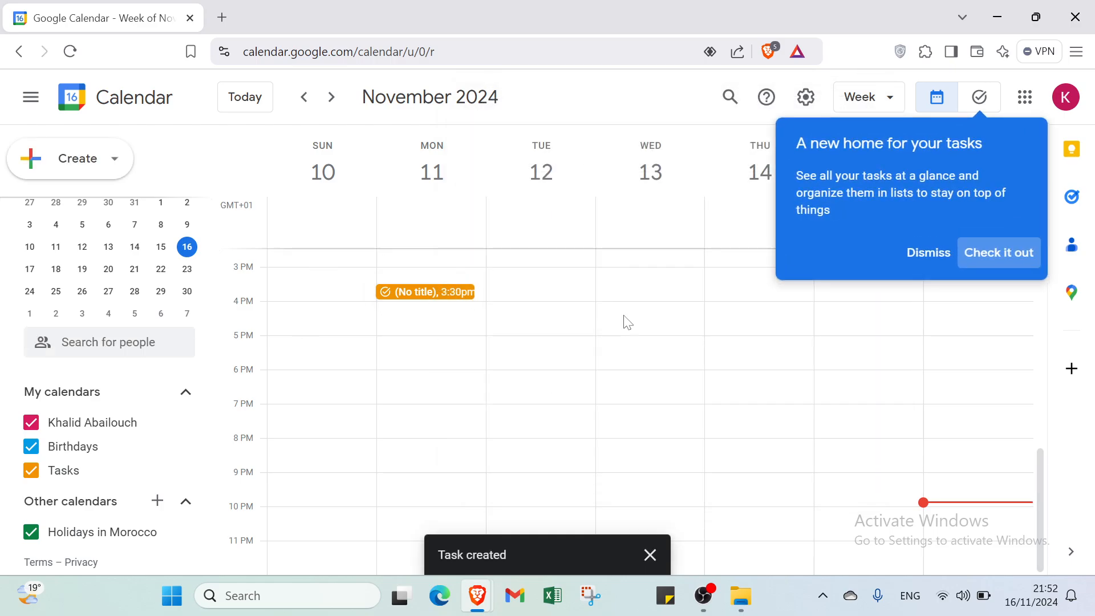
click(739, 310)
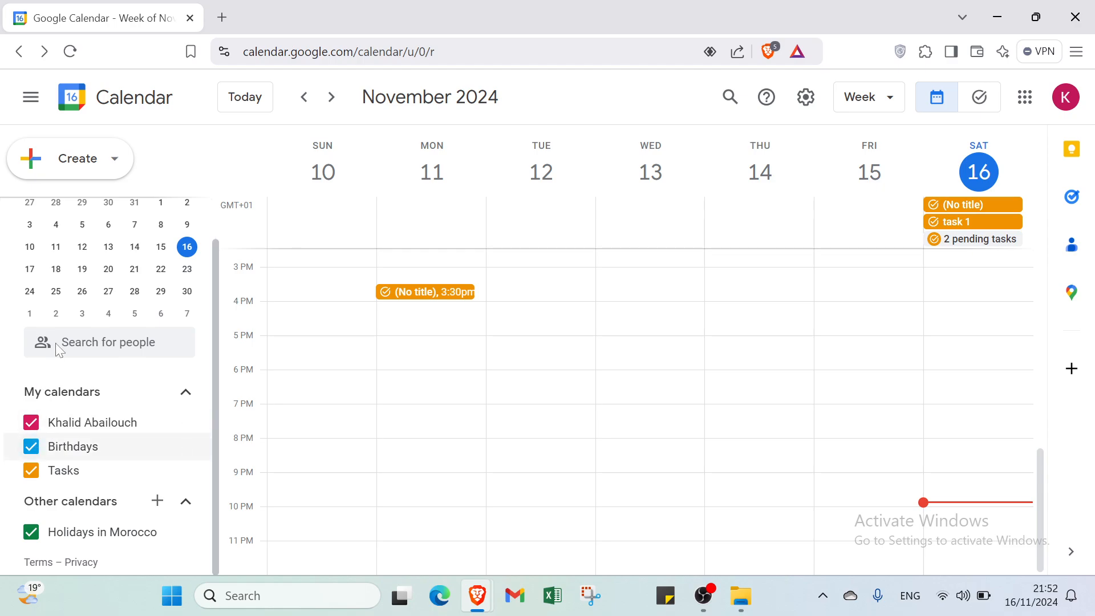
- Collapse the My calendars section and expand it again
scroll(61, 314, up, 1)
scroll(62, 315, down, 1)
scroll(62, 317, down, 1)
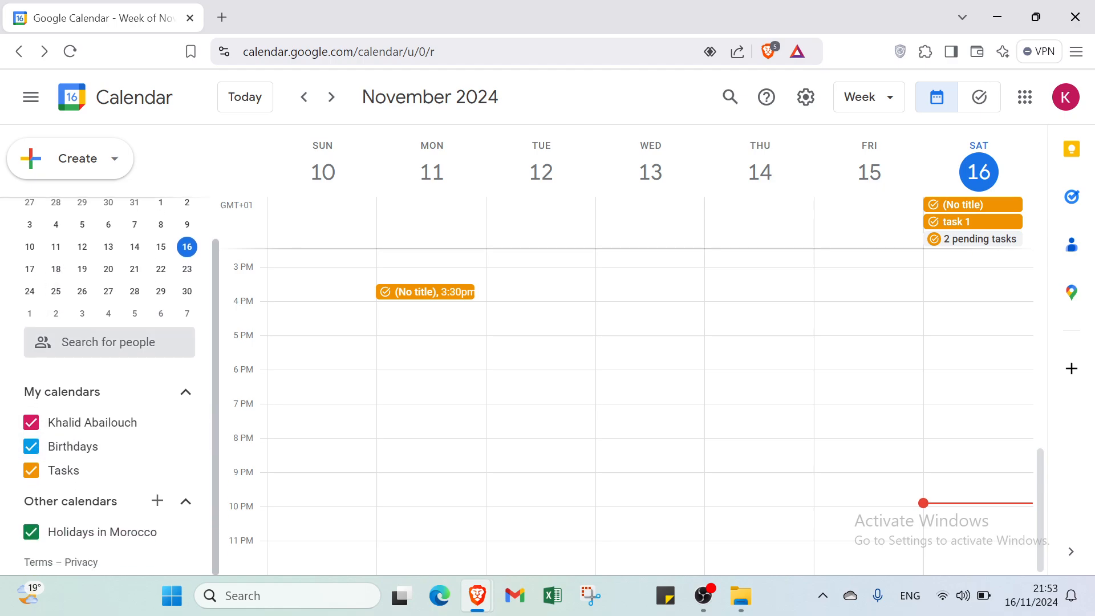
click(88, 407)
click(89, 454)
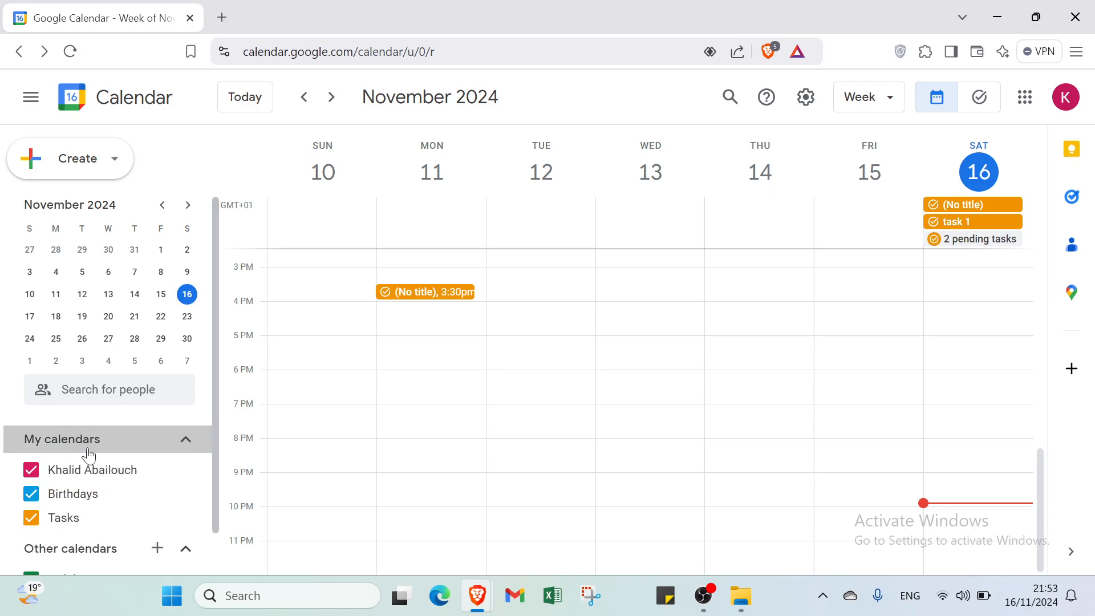
- View the display and color options of the personal calendar and the Tasks calendar without changing them
scroll(89, 454, down, 1)
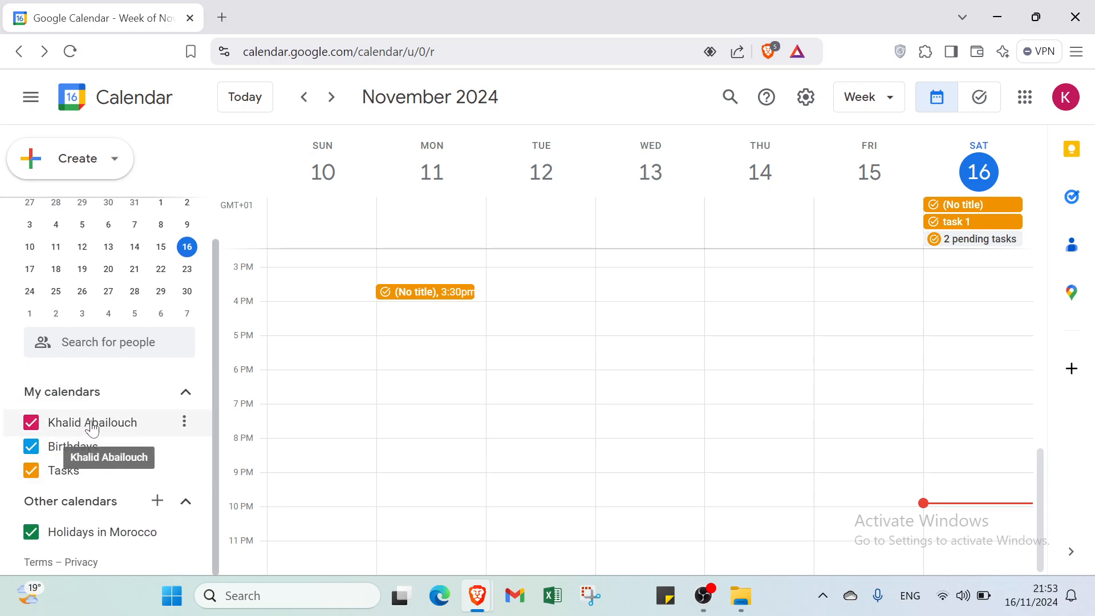
click(184, 421)
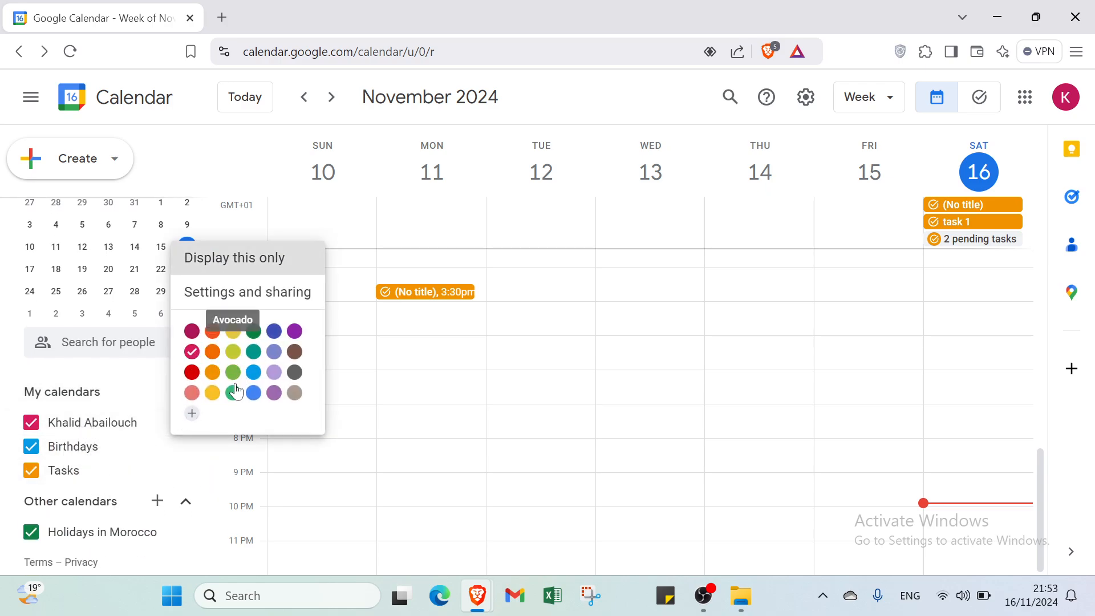
click(184, 470)
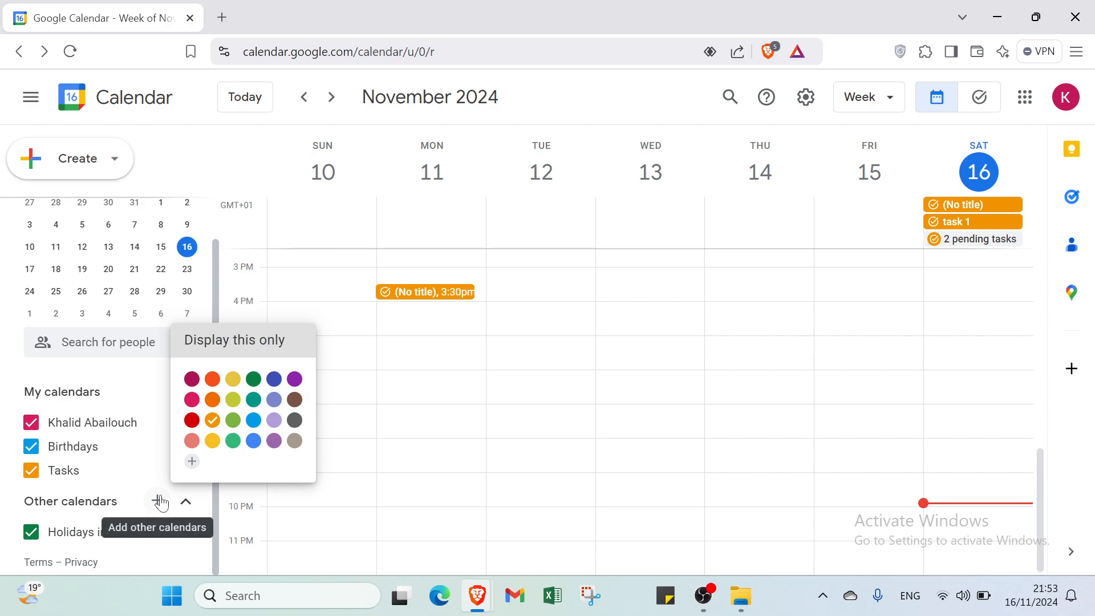
click(159, 501)
- Collapse and re-expand Other calendars, and view the options for adding other calendars
click(121, 509)
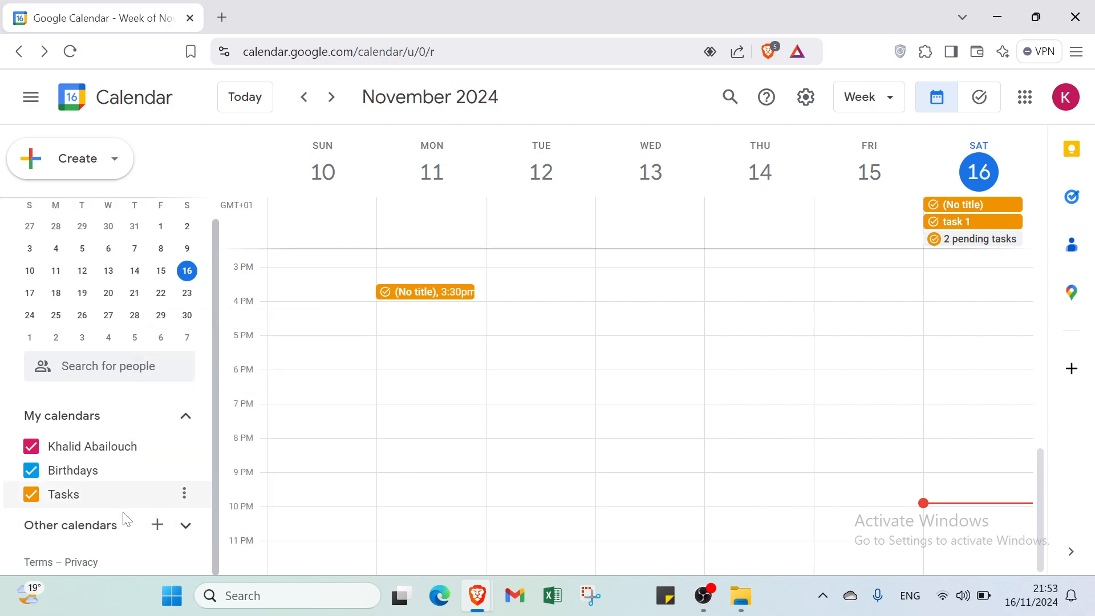
click(181, 531)
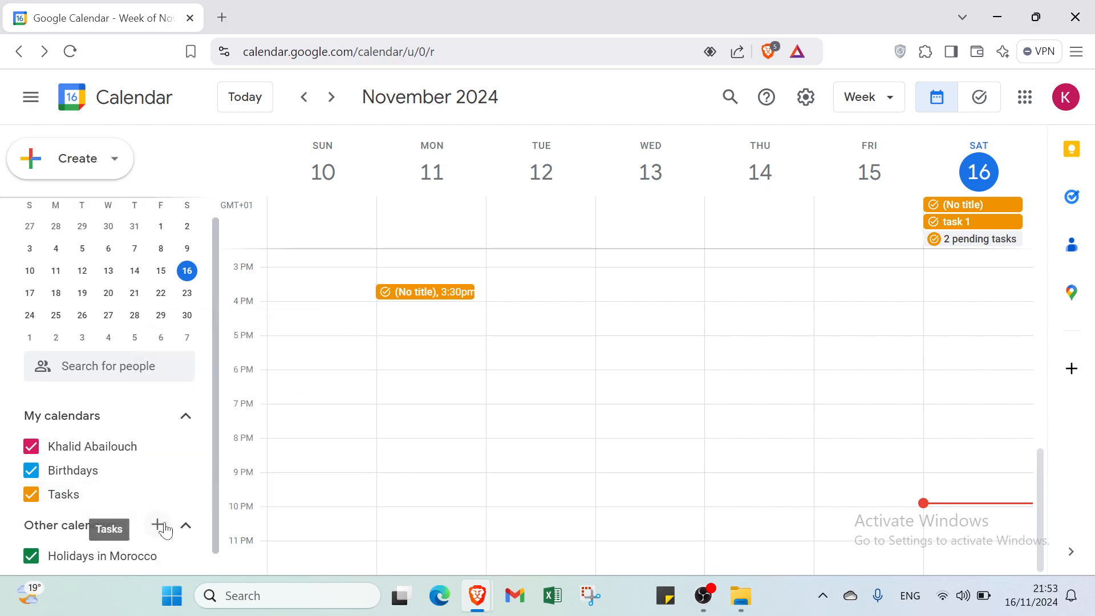
click(162, 527)
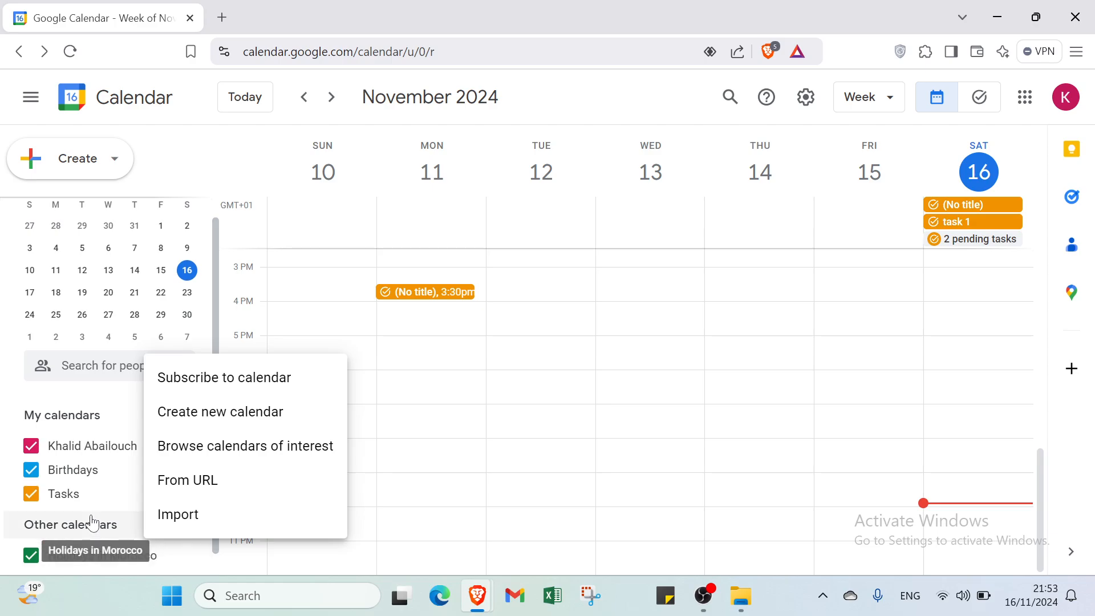
scroll(94, 521, down, 1)
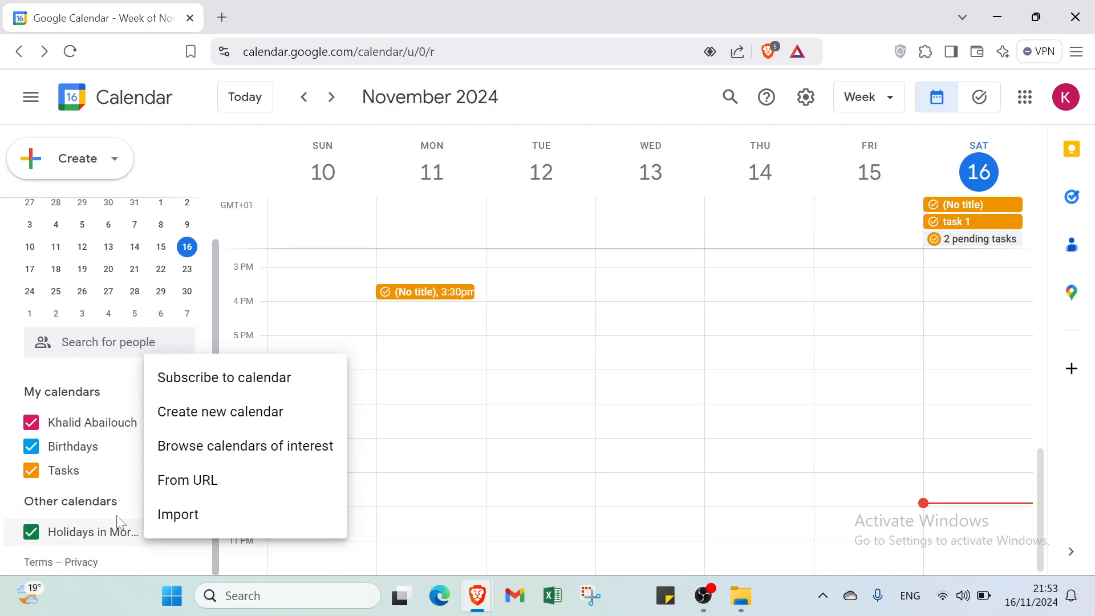
click(116, 564)
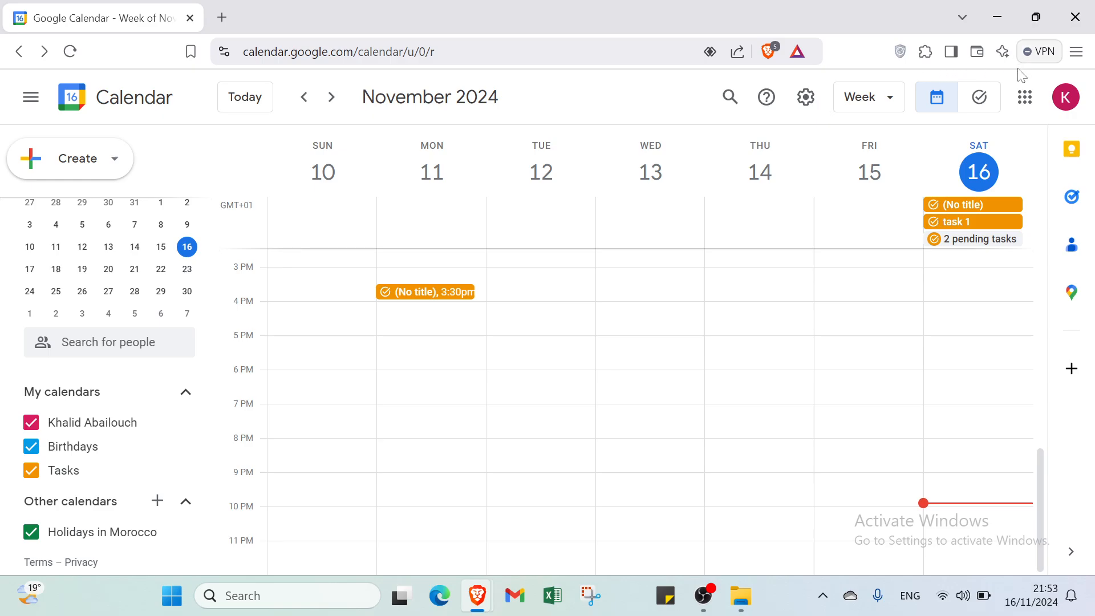
- View all task lists, reload the calendar's week view, and return to the task lists
click(991, 113)
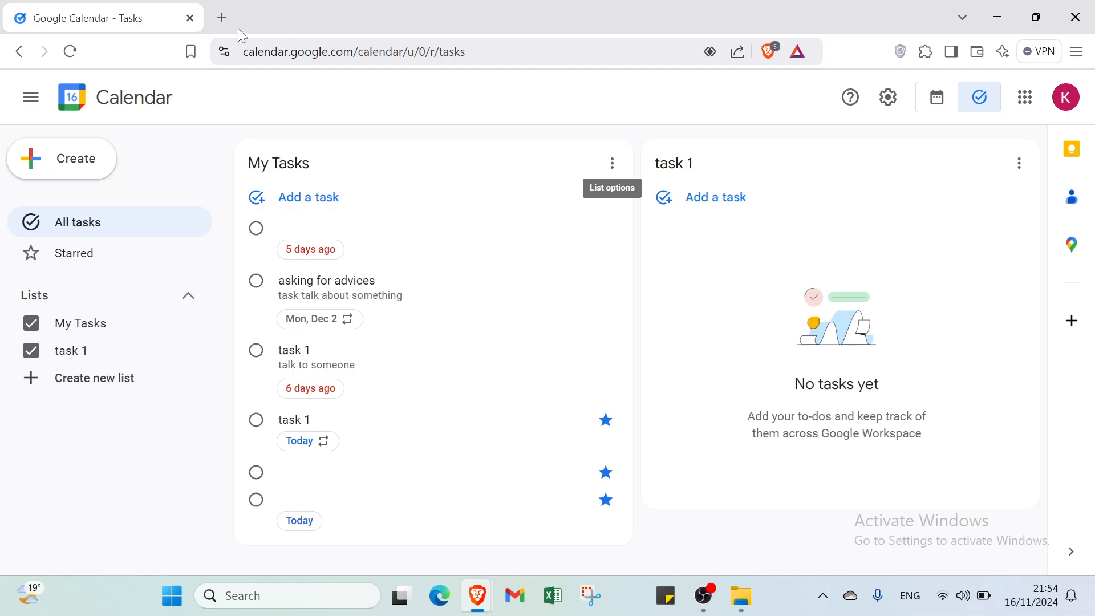
click(19, 51)
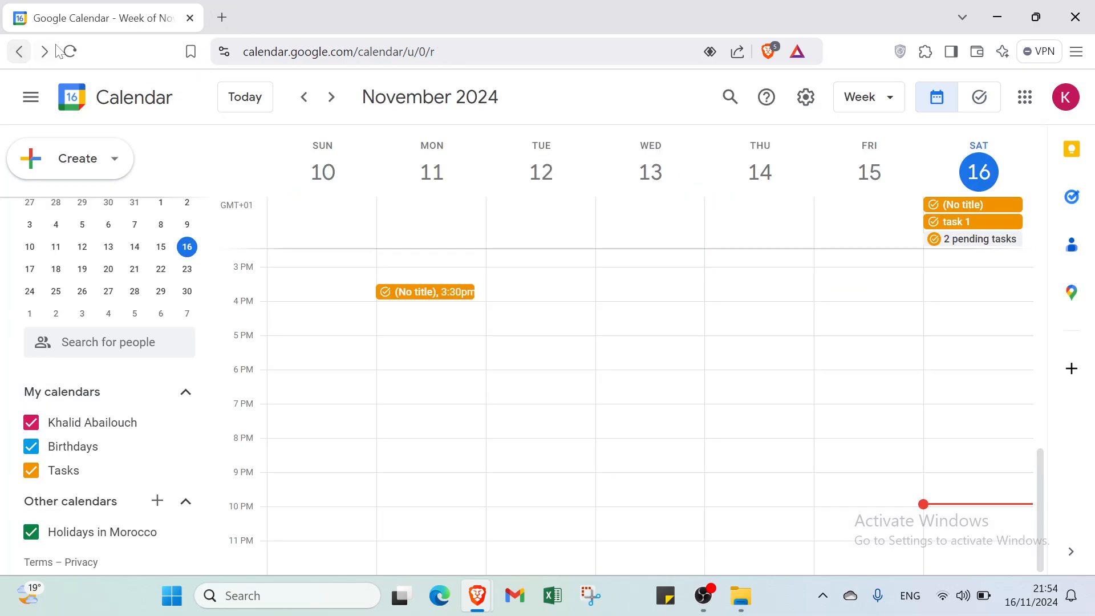
click(69, 52)
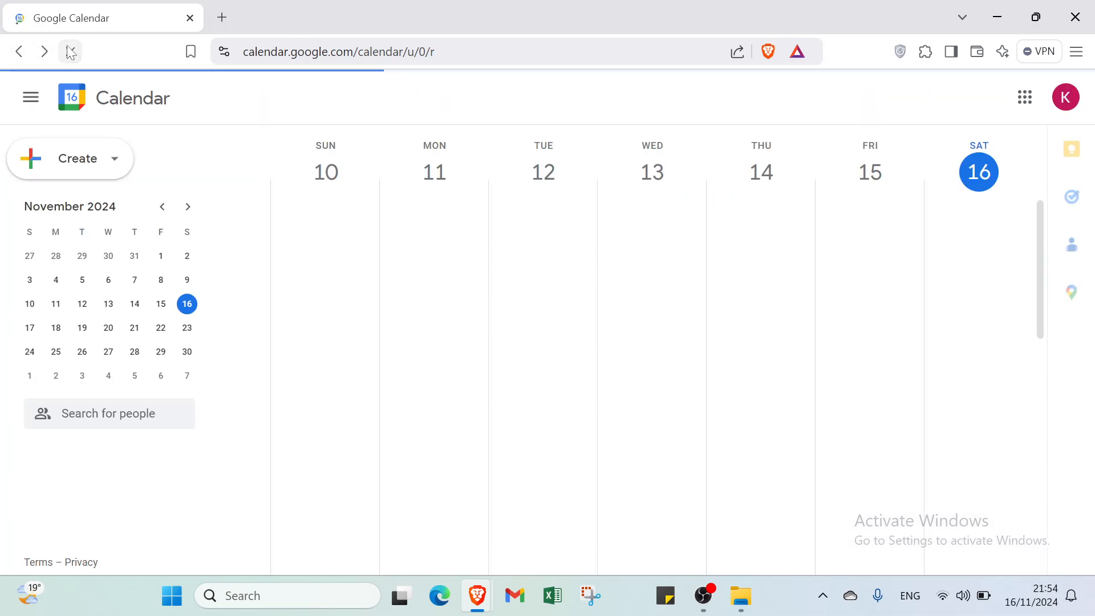
click(19, 51)
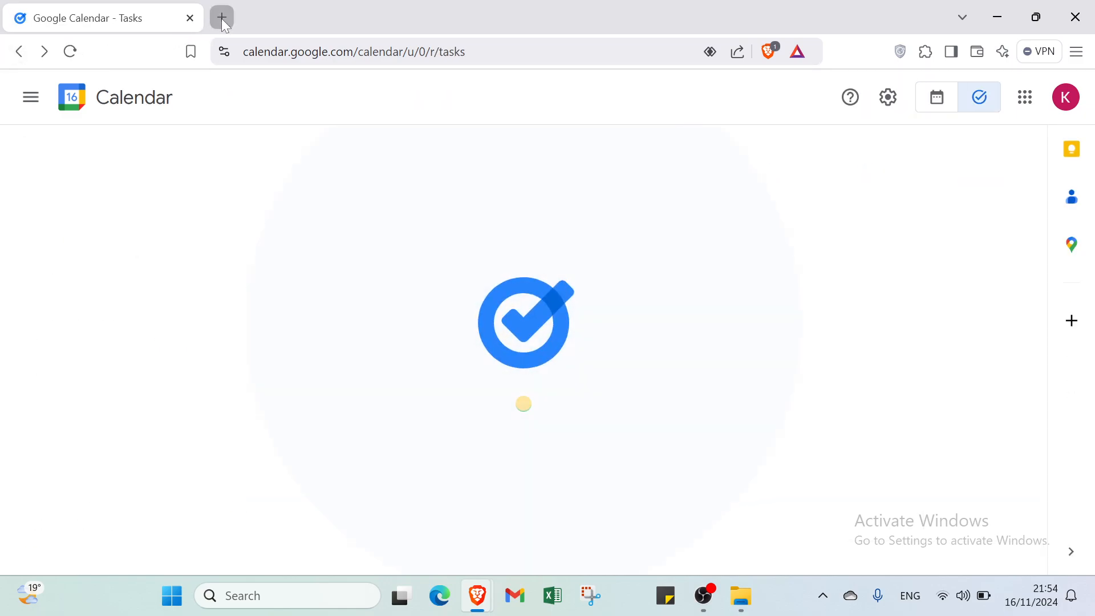
- Open a new browser tab and close the Google Calendar tab
click(222, 17)
click(191, 23)
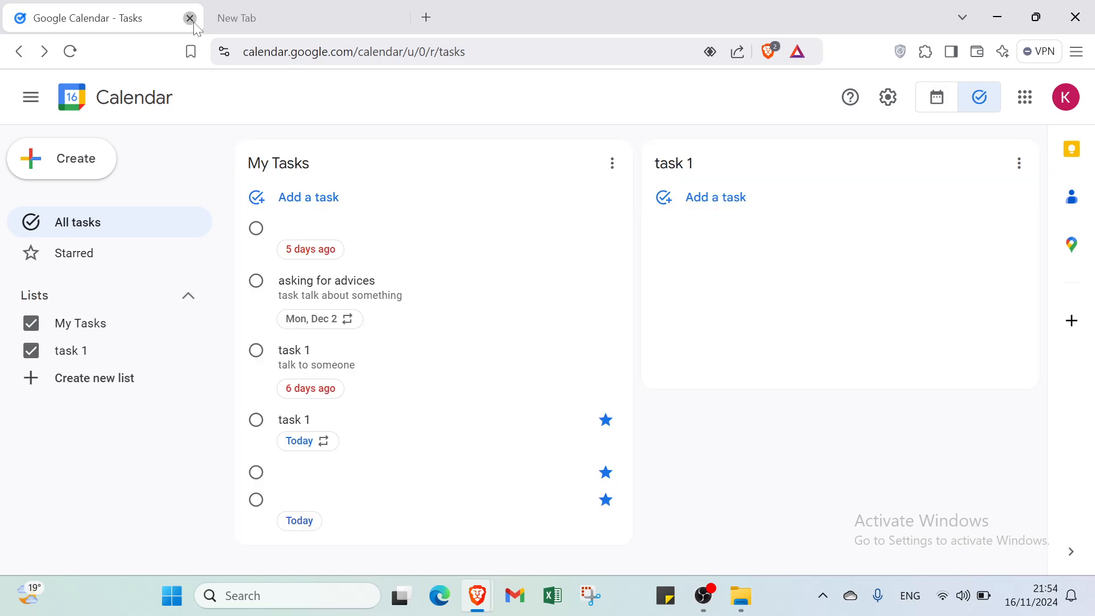
click(191, 18)
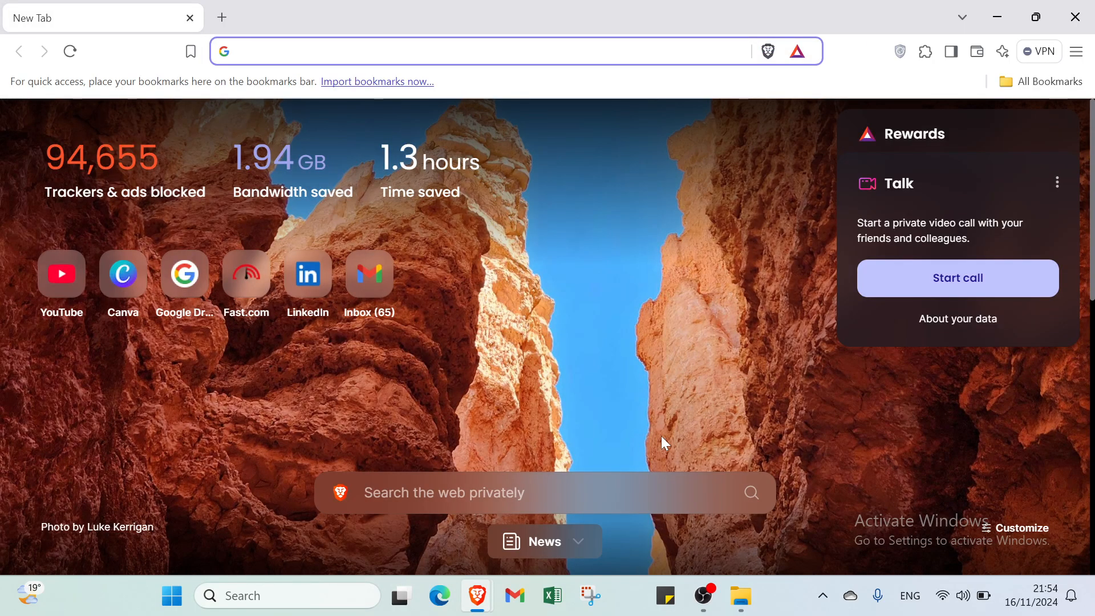